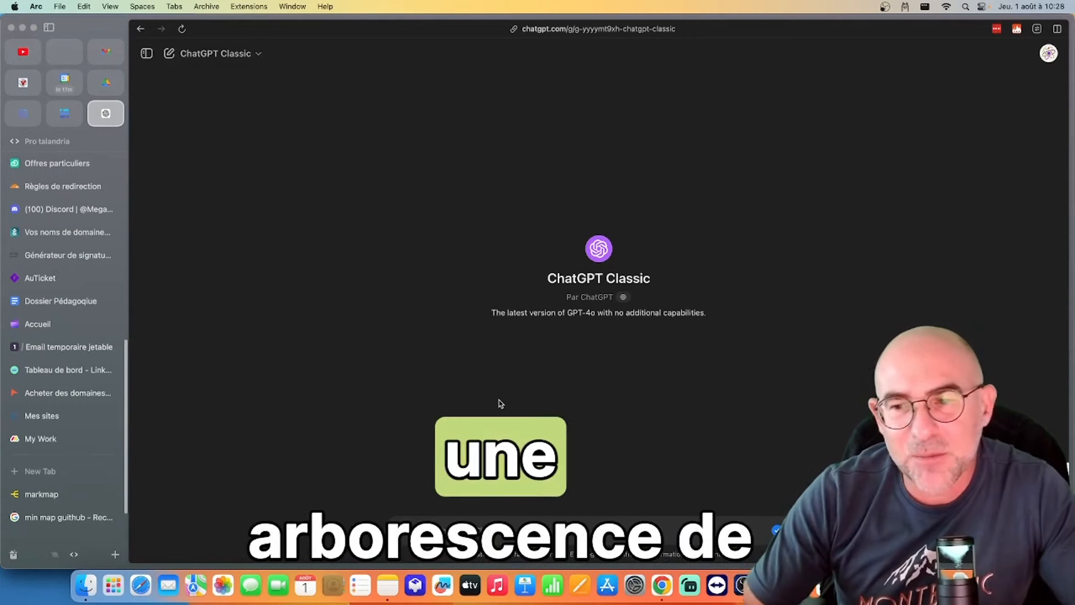
Submit the prompt "Crée un mind map pour la création d'un nouveau site web, décris les étapes principales uniquement , en Markdown".
right_click(477, 529)
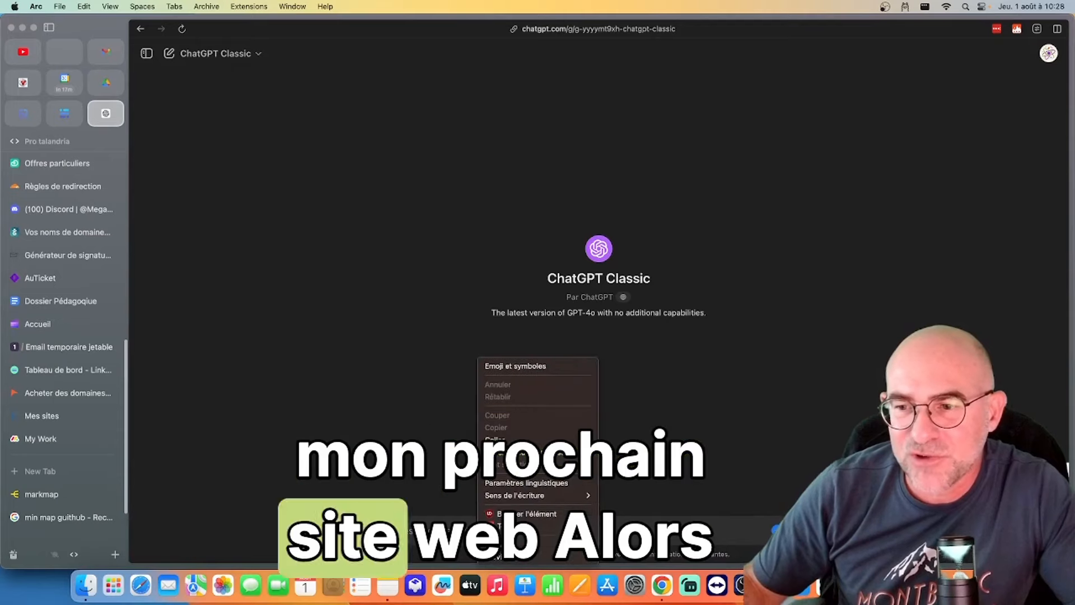
left_click(521, 439)
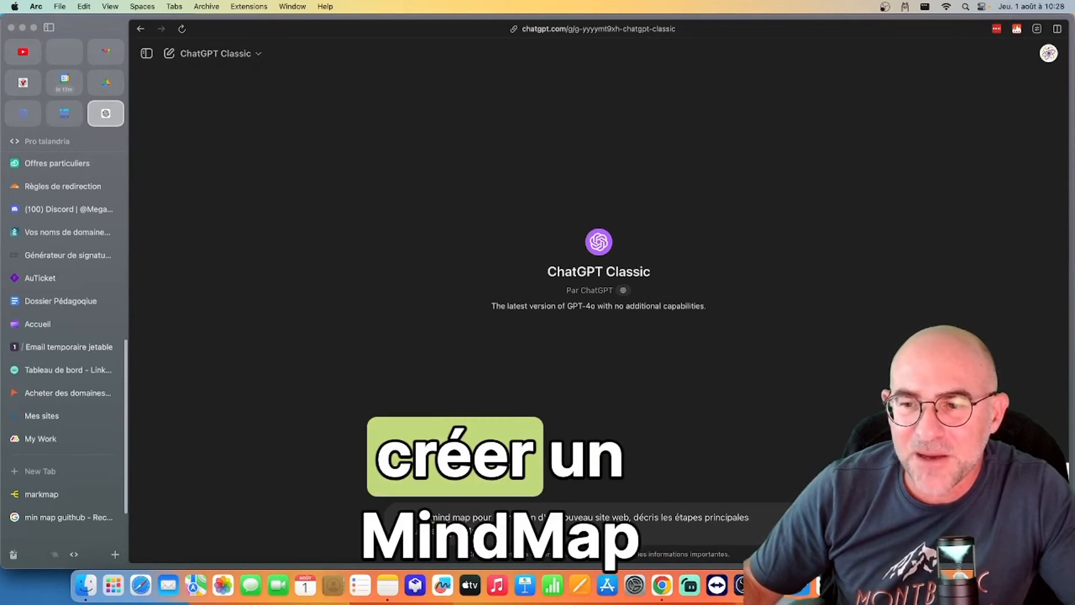
triple_click(512, 527)
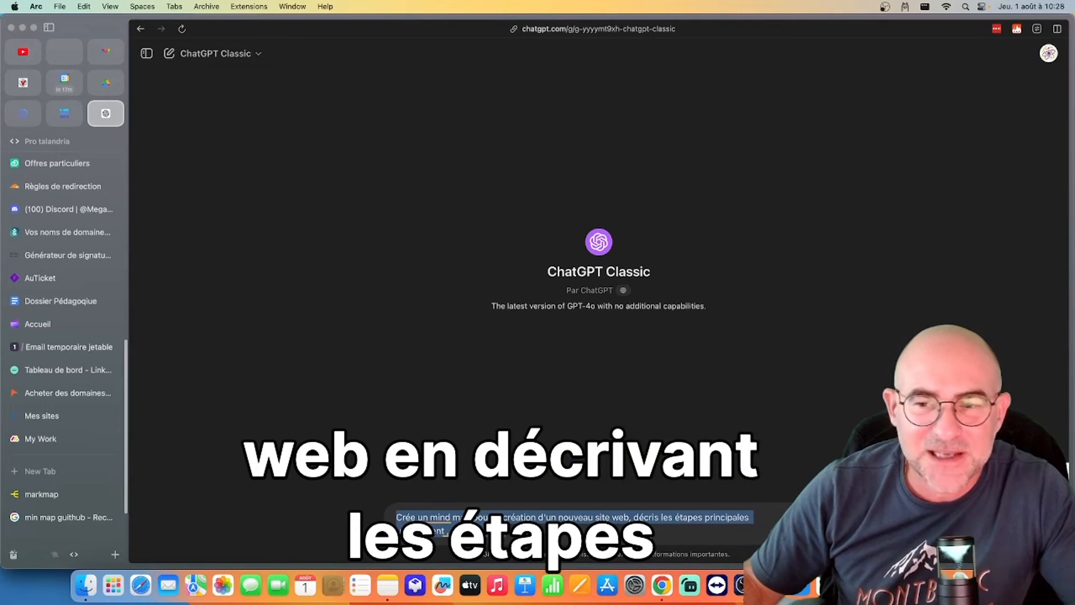
left_click(708, 515)
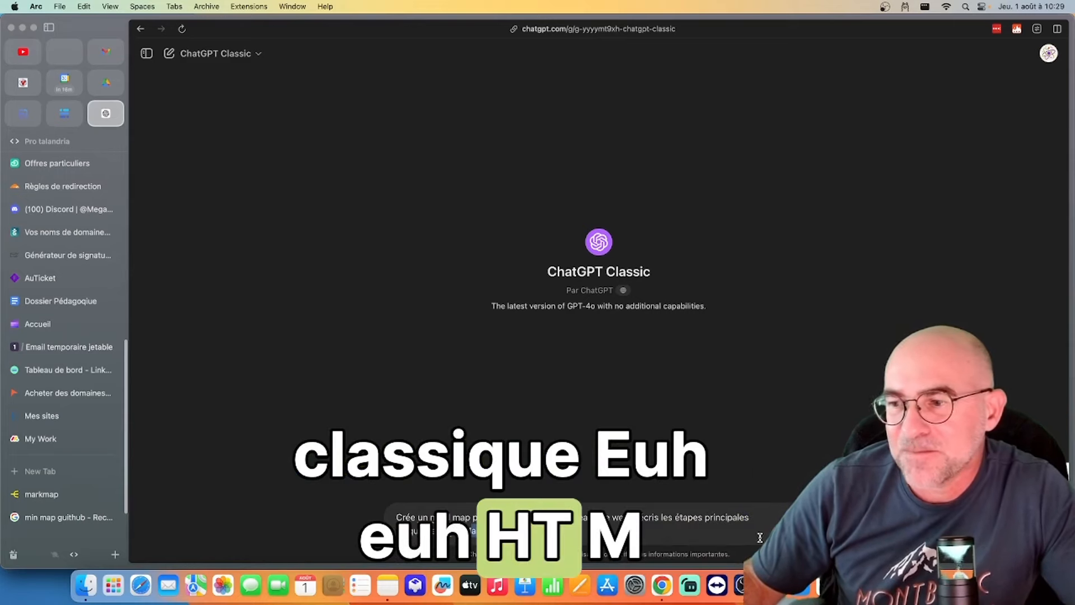
key("Return")
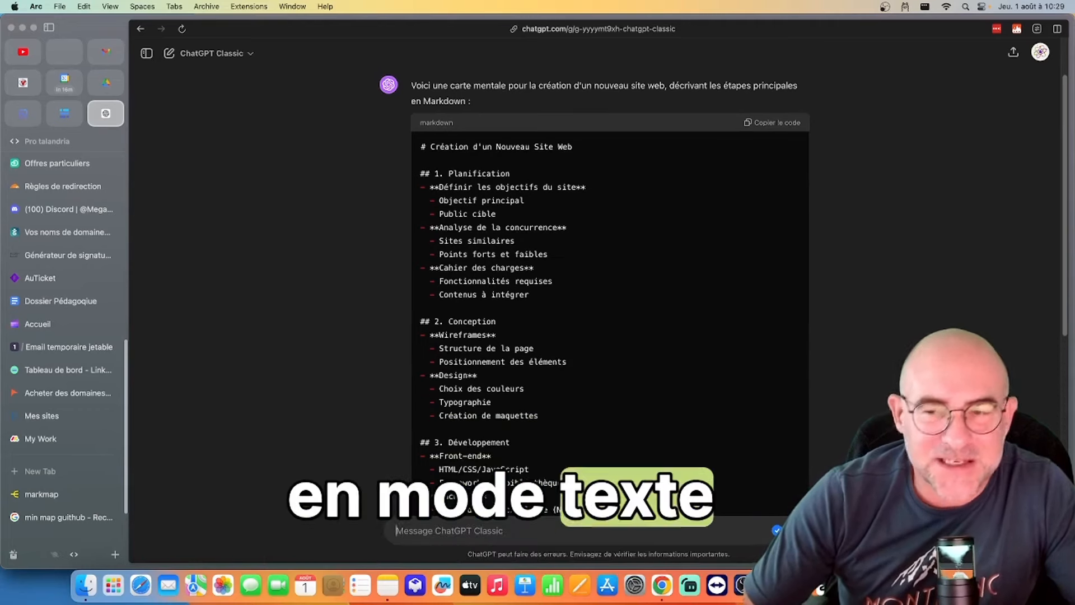
Examine the generated Markdown outline, comparing its numbered main headings with the bold subtopics and list items beneath them.
triple_click(423, 174)
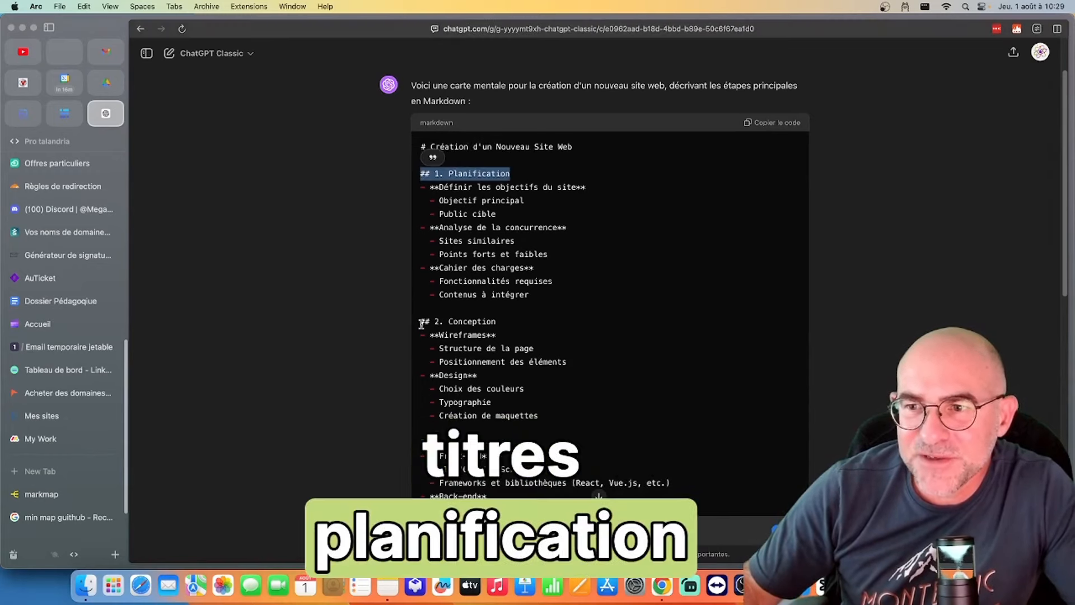
left_click_drag(491, 317, 491, 318)
scroll(491, 318, "down", 3)
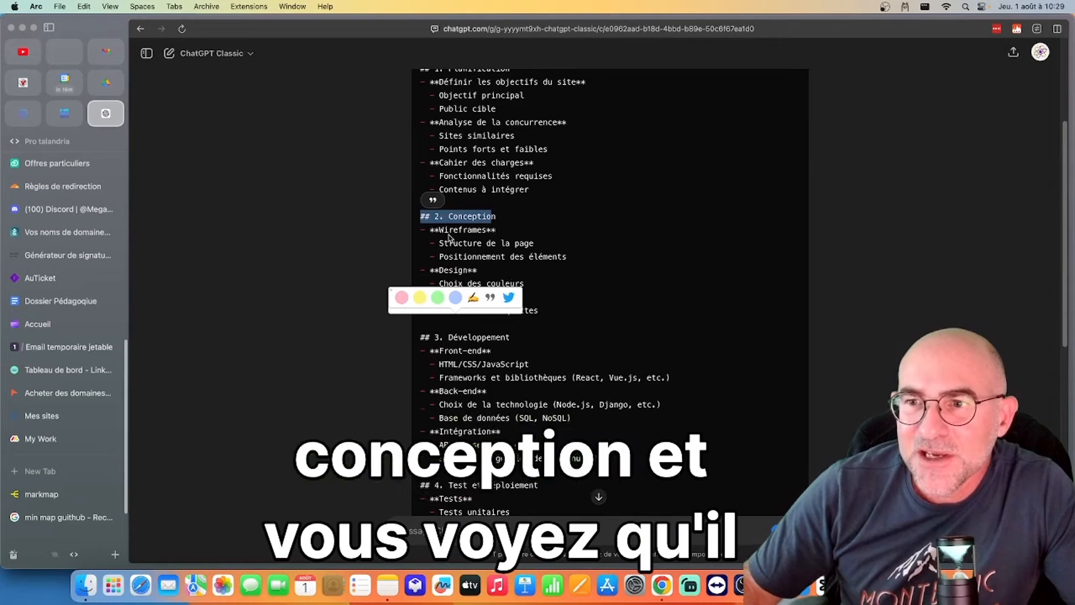
left_click(512, 234)
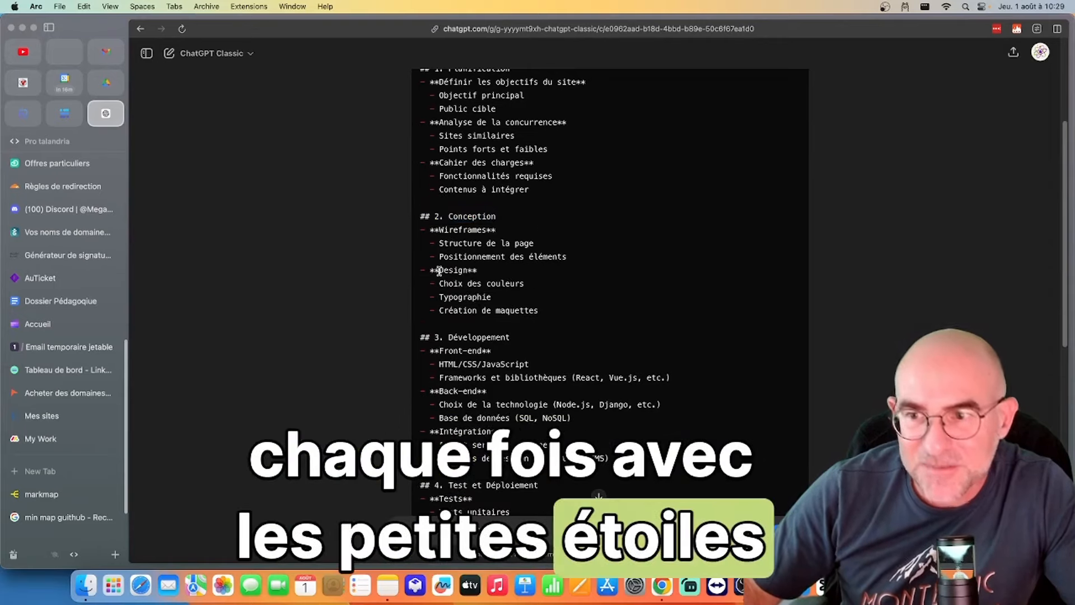
scroll(457, 314, "down", 1)
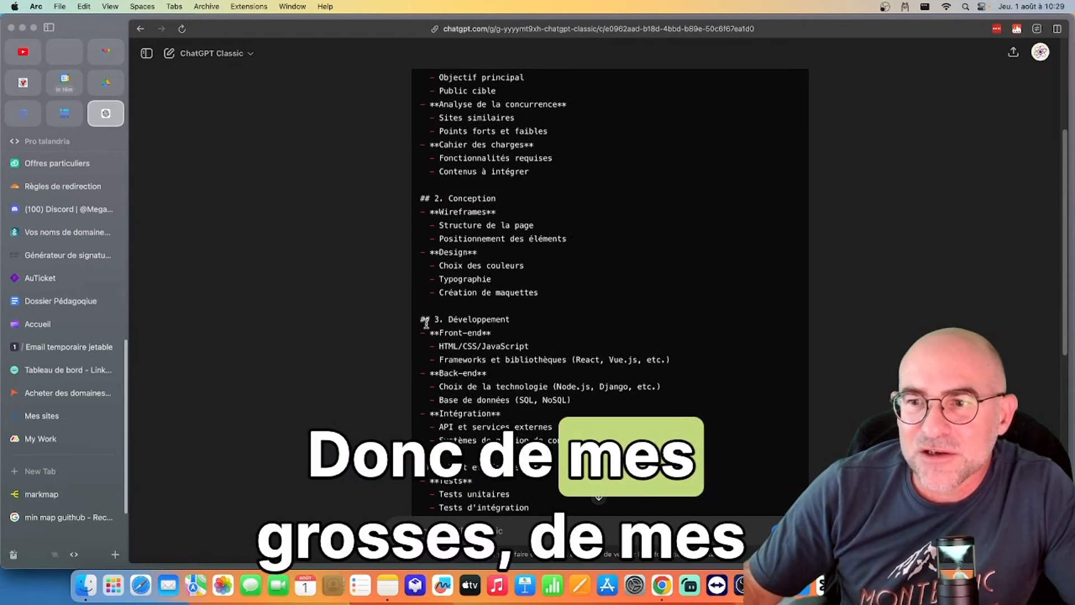
triple_click(498, 316)
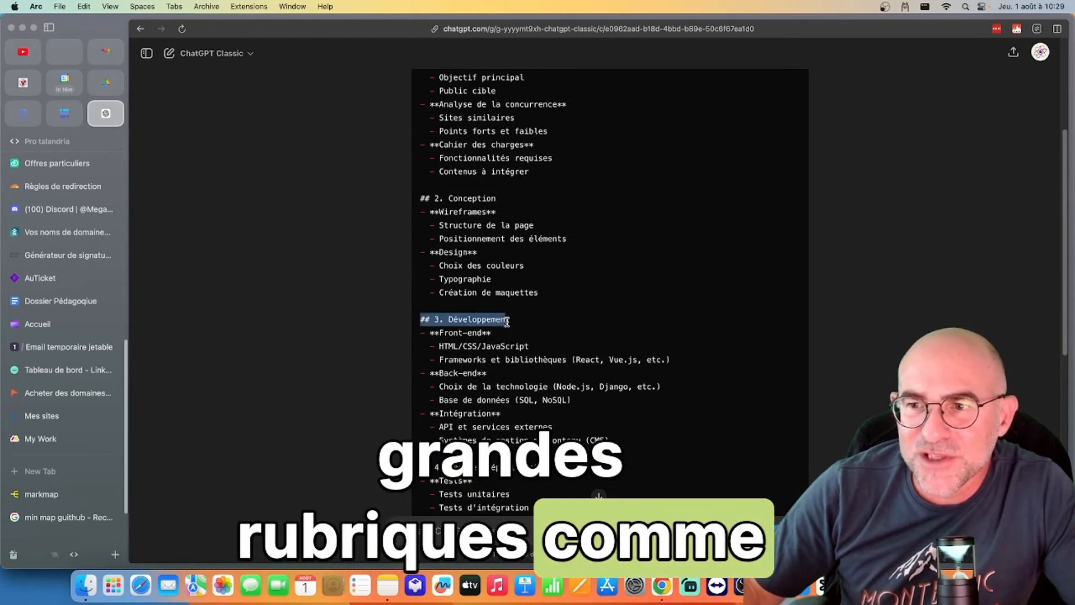
left_click(495, 336)
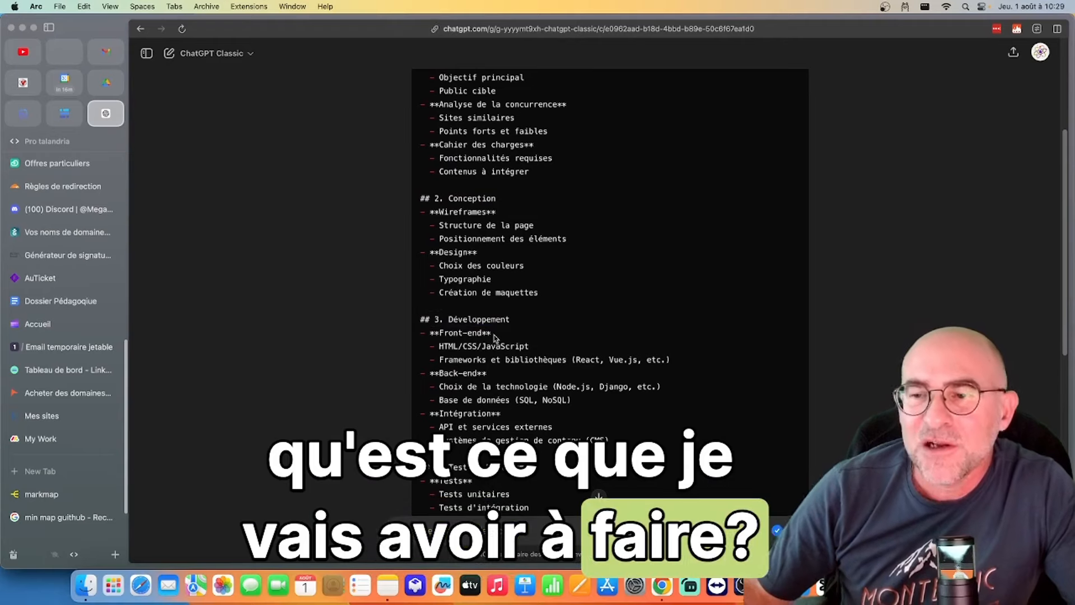
scroll(495, 337, "down", 1)
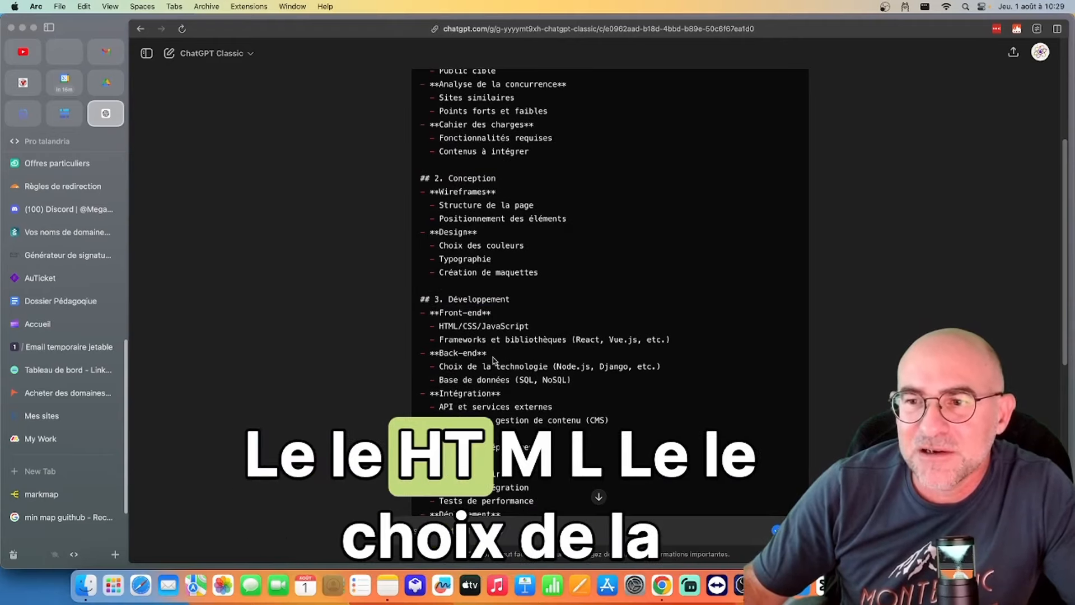
scroll(485, 363, "down", 1)
scroll(485, 363, "down", 10)
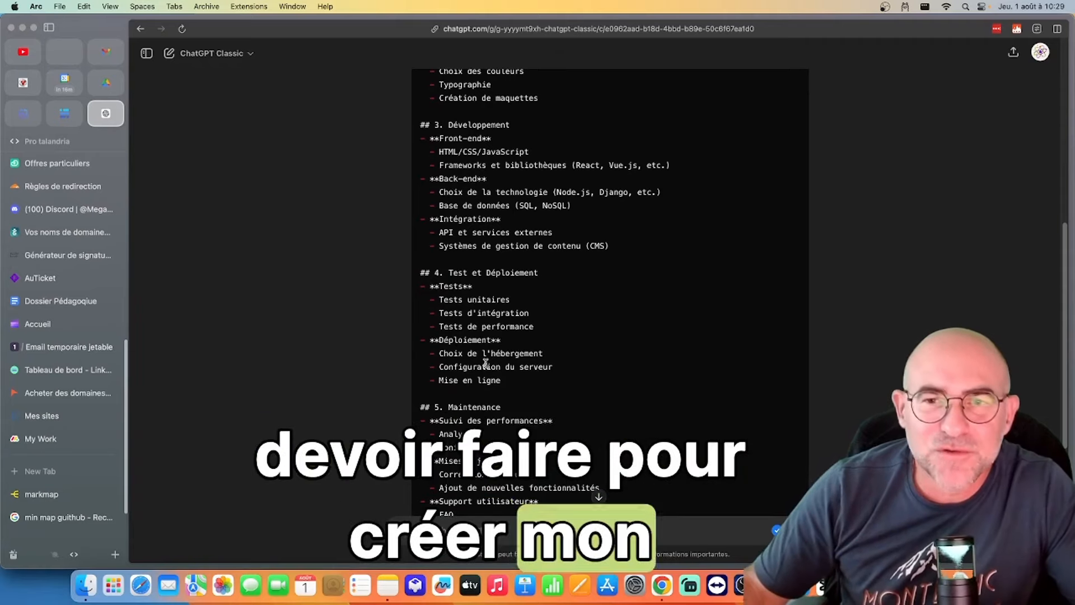
scroll(485, 363, "down", 5)
scroll(488, 365, "up", 8)
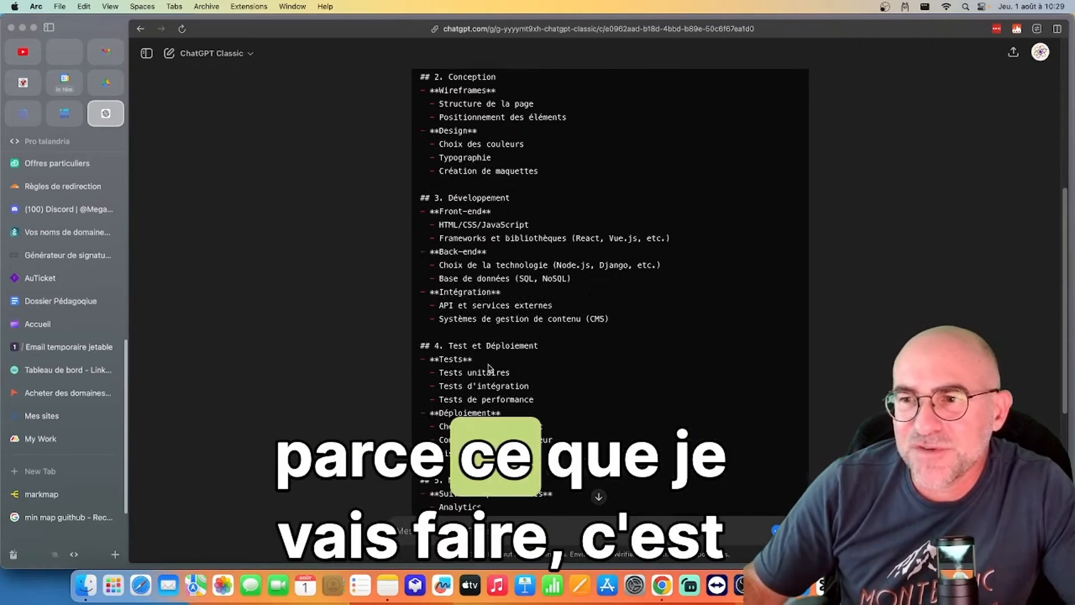
scroll(489, 367, "down", 4)
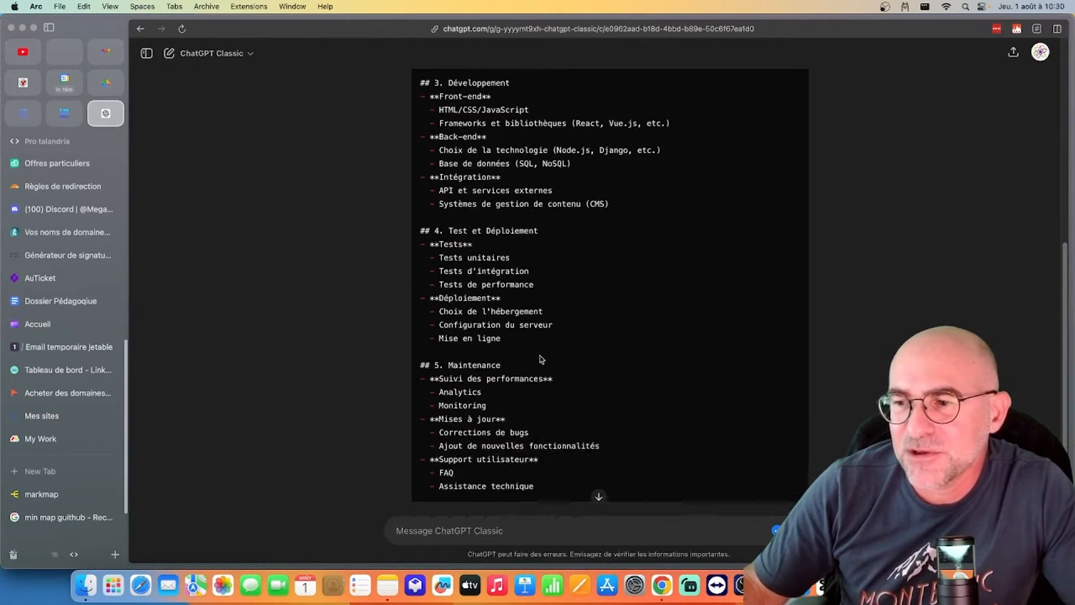
Copy the complete Markdown code block of the website-creation mind map from the answer.
scroll(540, 360, "up", 15)
scroll(666, 385, "down", 10)
scroll(665, 386, "up", 12)
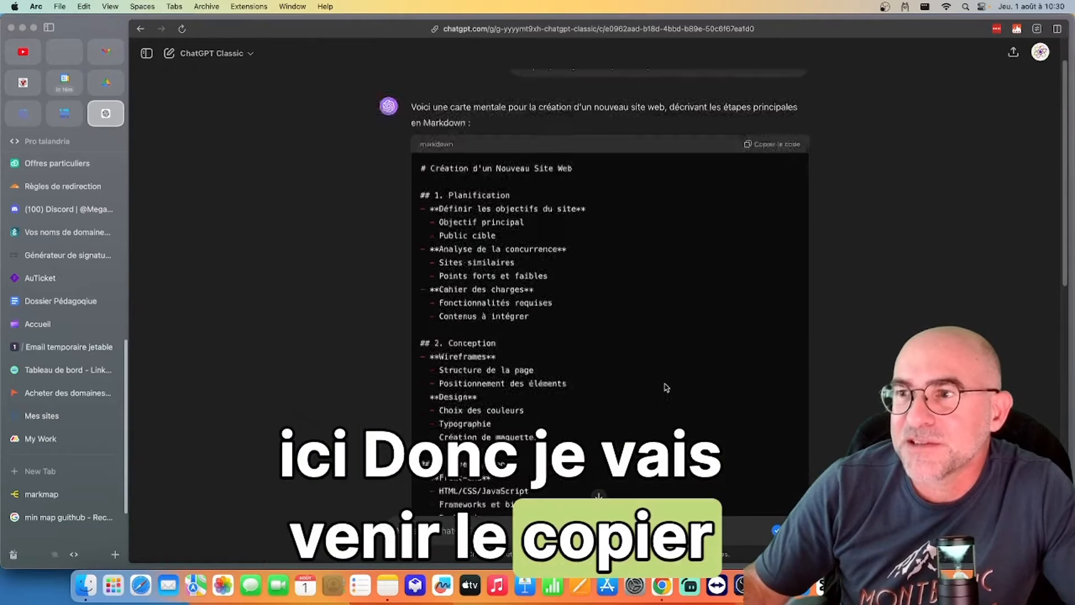
left_click(771, 190)
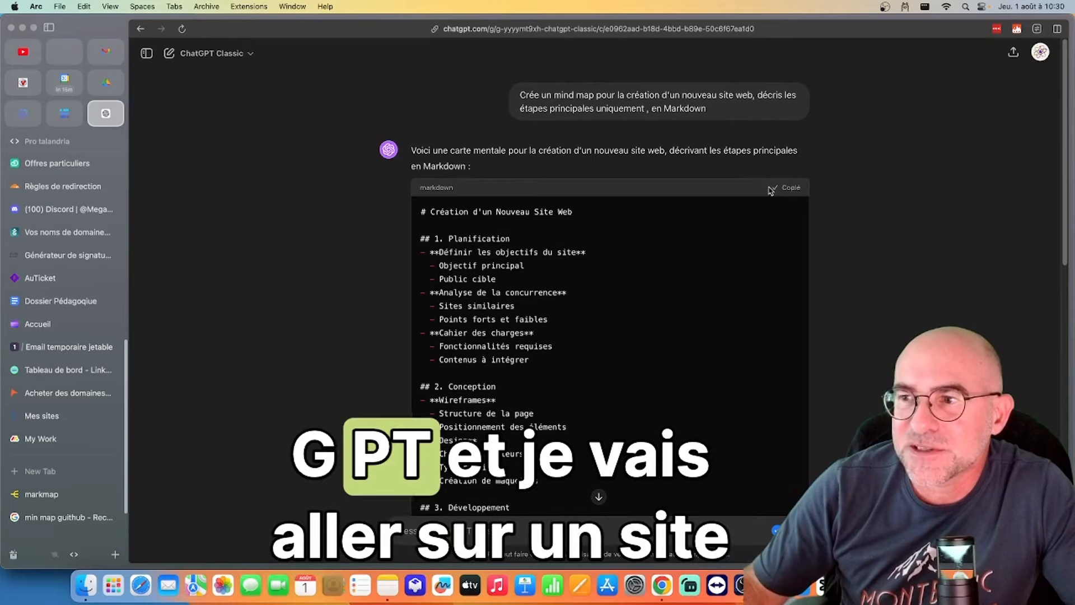
Switch to the already open markmap site and hide the browser's sidebar.
left_click(65, 498)
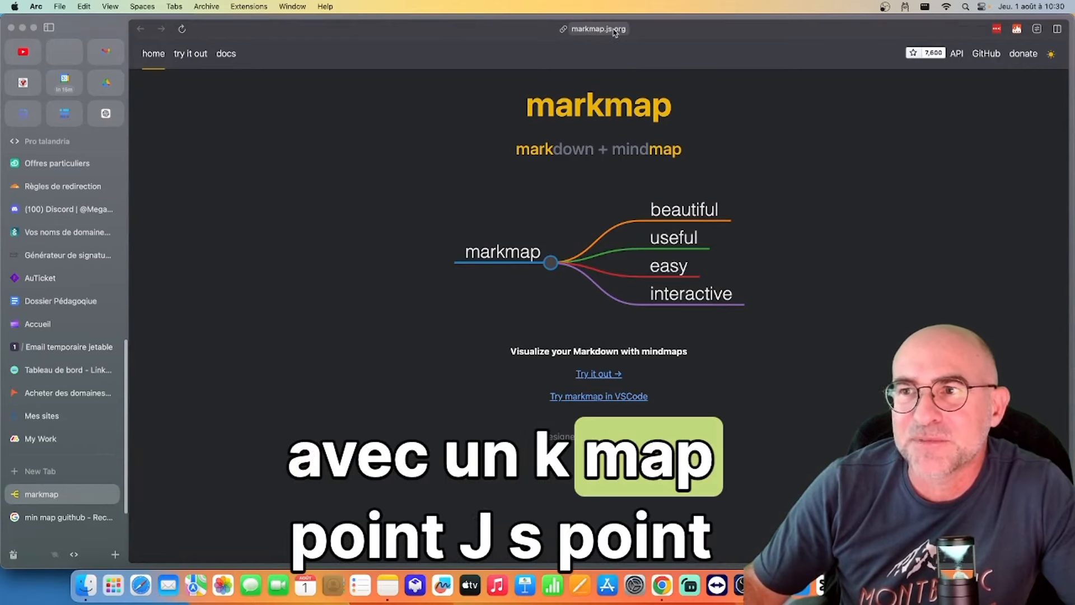
left_click(49, 28)
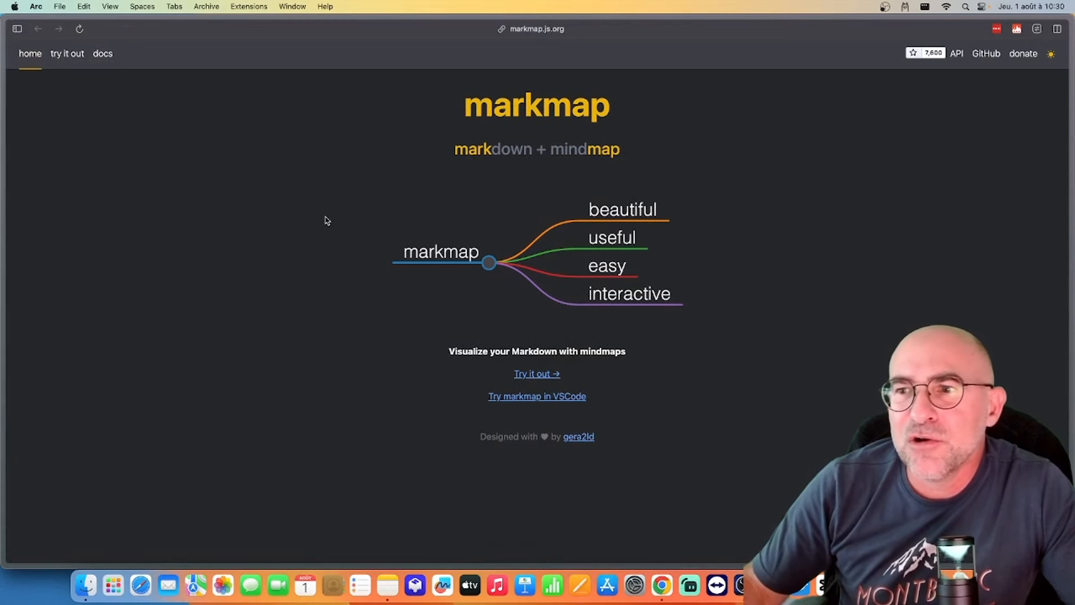
Collapse and re-expand the root node of the sample mind map on the markmap home page.
left_click(489, 263)
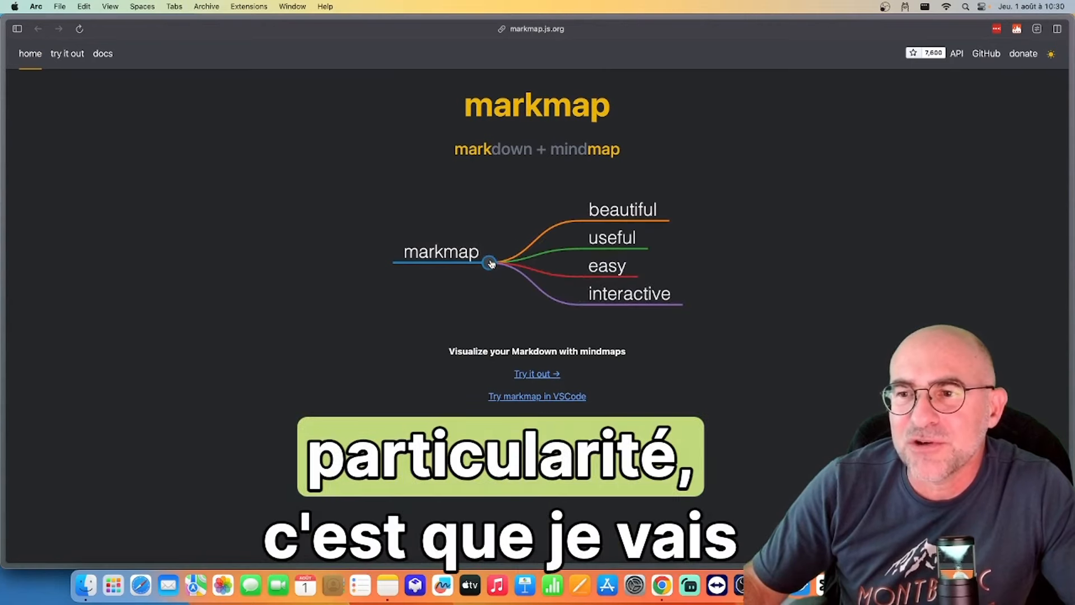
left_click(489, 263)
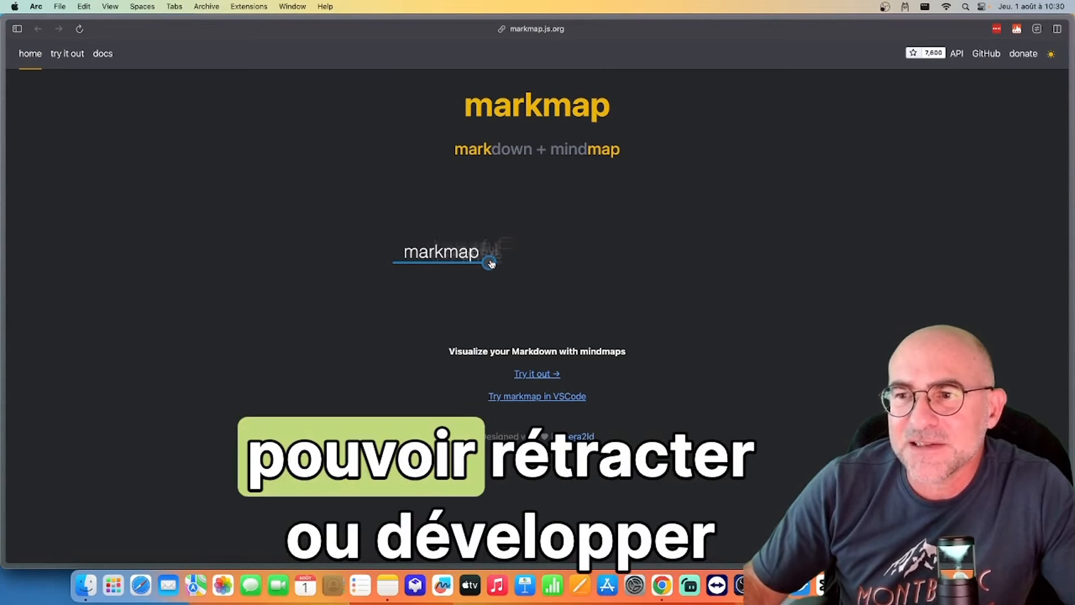
left_click(490, 263)
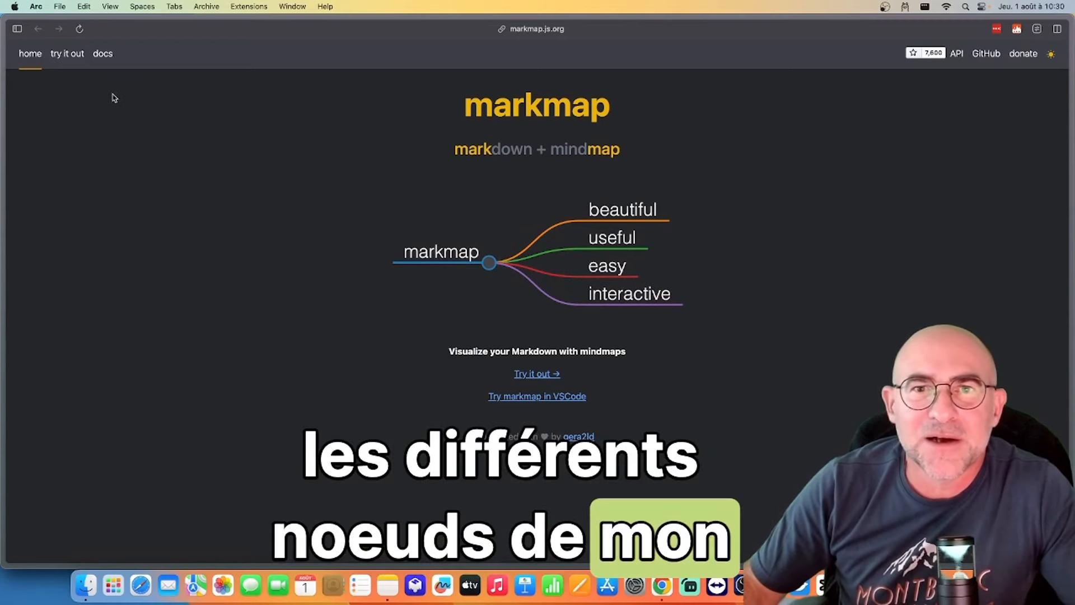
Open markmap's online try-it-out editor with its sample Markdown and mind map preview.
left_click(77, 64)
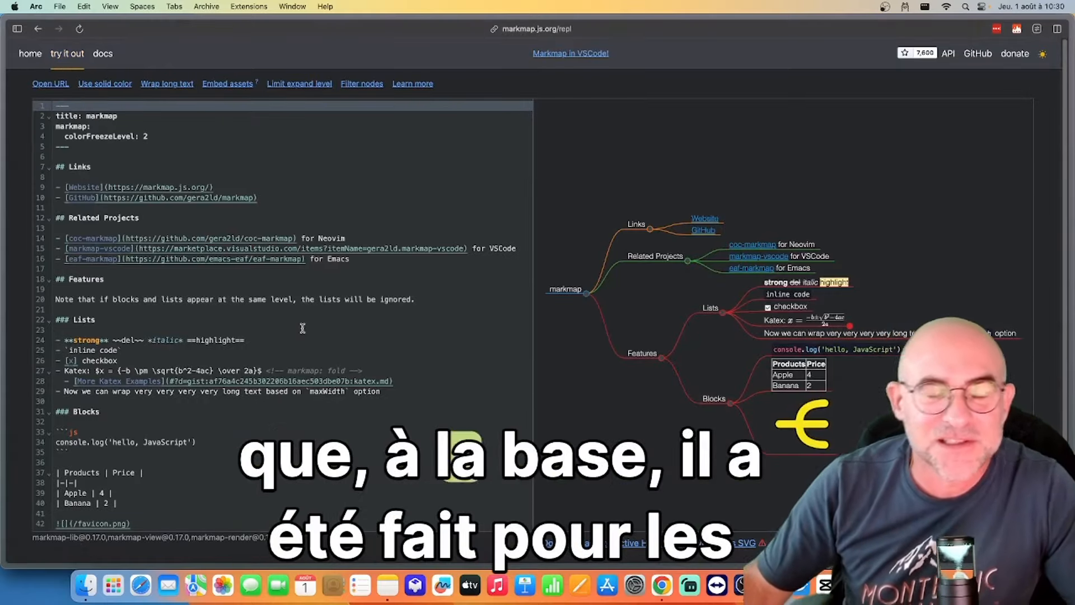
scroll(303, 313, "down", 1)
scroll(303, 328, "up", 1)
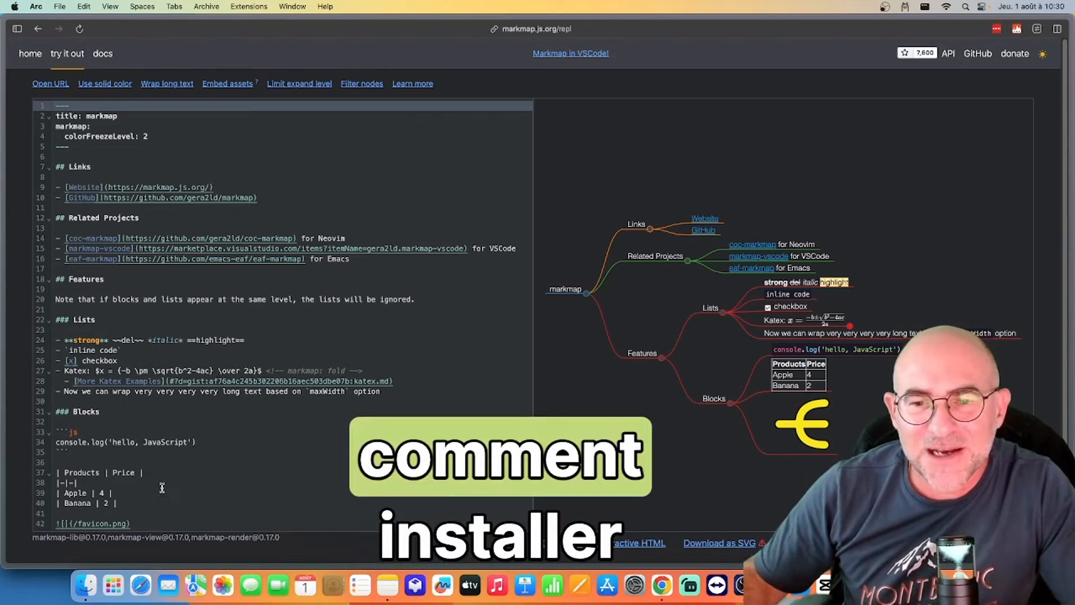
Replace all the sample Markdown in the markmap editor with the copied website-creation outline.
left_click(144, 523)
left_click(115, 432)
left_click(99, 351)
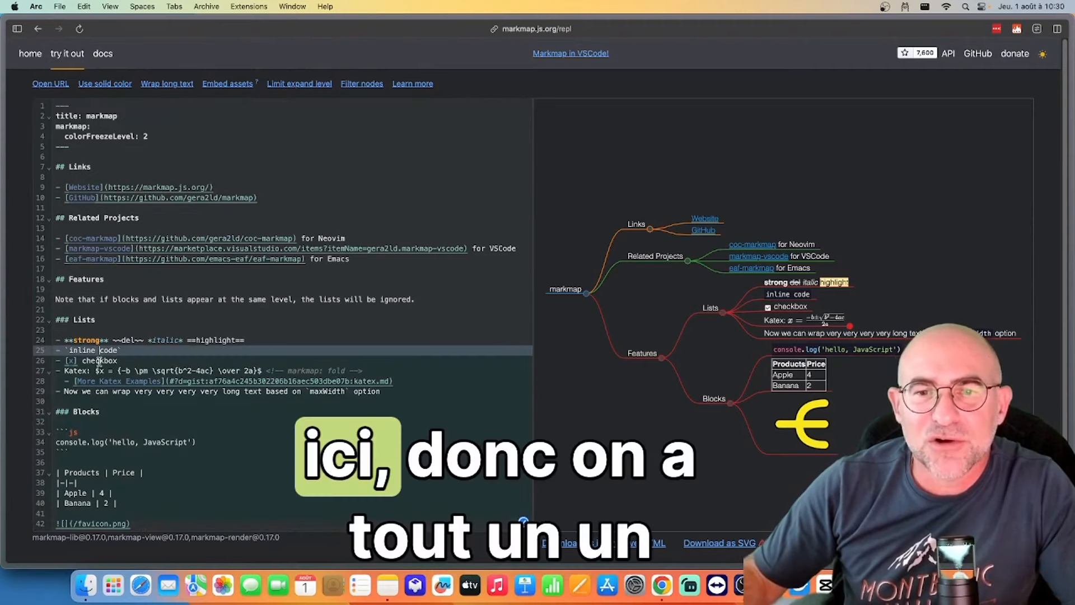
left_click(142, 524)
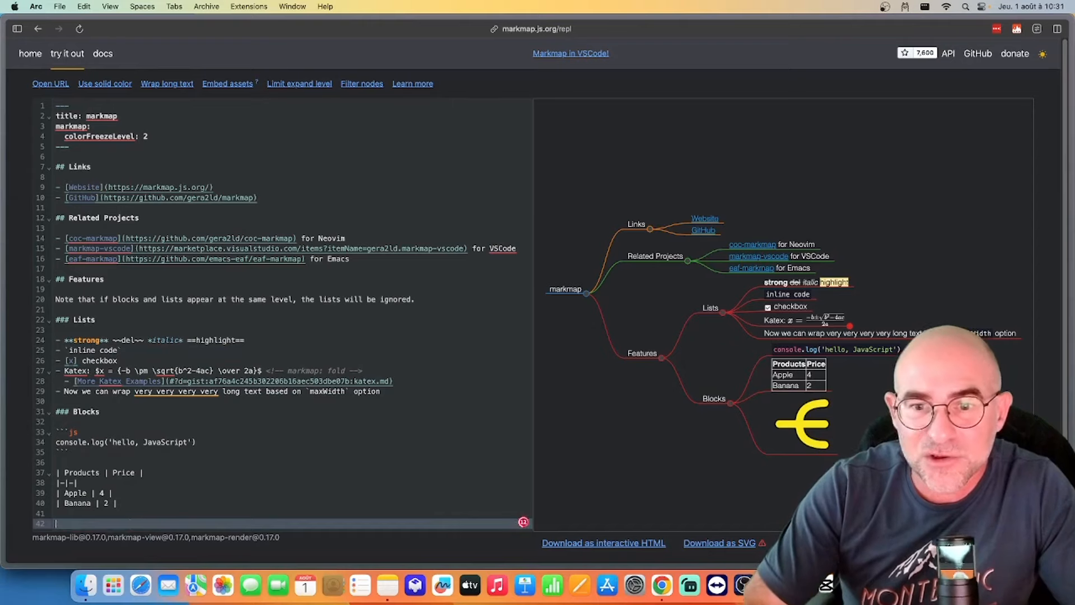
key("BackSpace")
key("BackSpace")
key("BackSpace")
key("BackSpace")
key("BackSpace")
key("BackSpace")
key("BackSpace")
key("BackSpace")
key("BackSpace")
key("BackSpace")
key("BackSpace")
key("BackSpace")
key("BackSpace")
key("BackSpace")
key("BackSpace")
key("BackSpace")
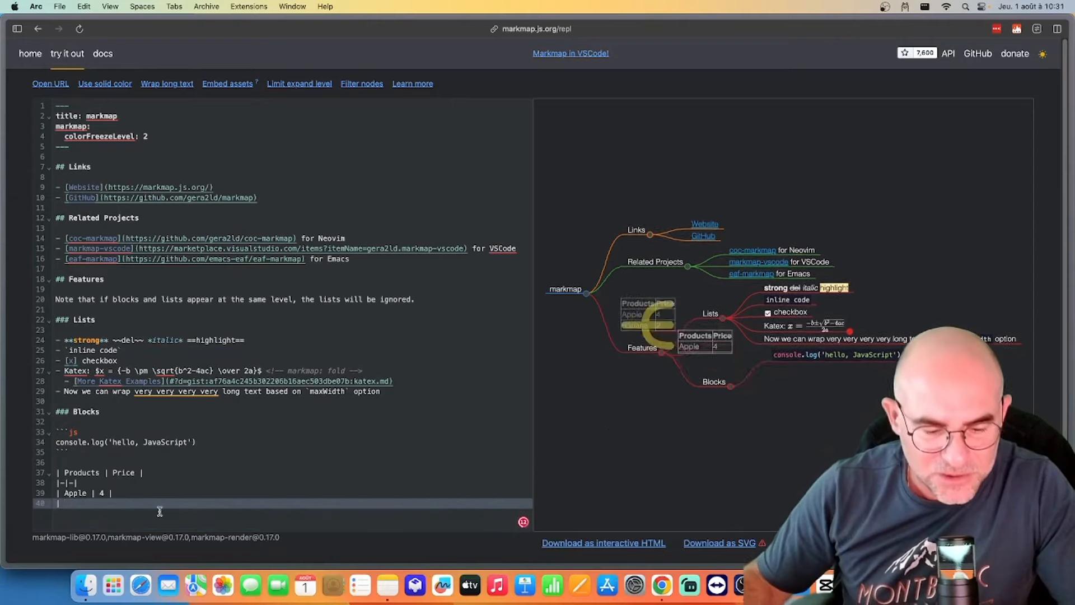
key("super+a")
key("BackSpace")
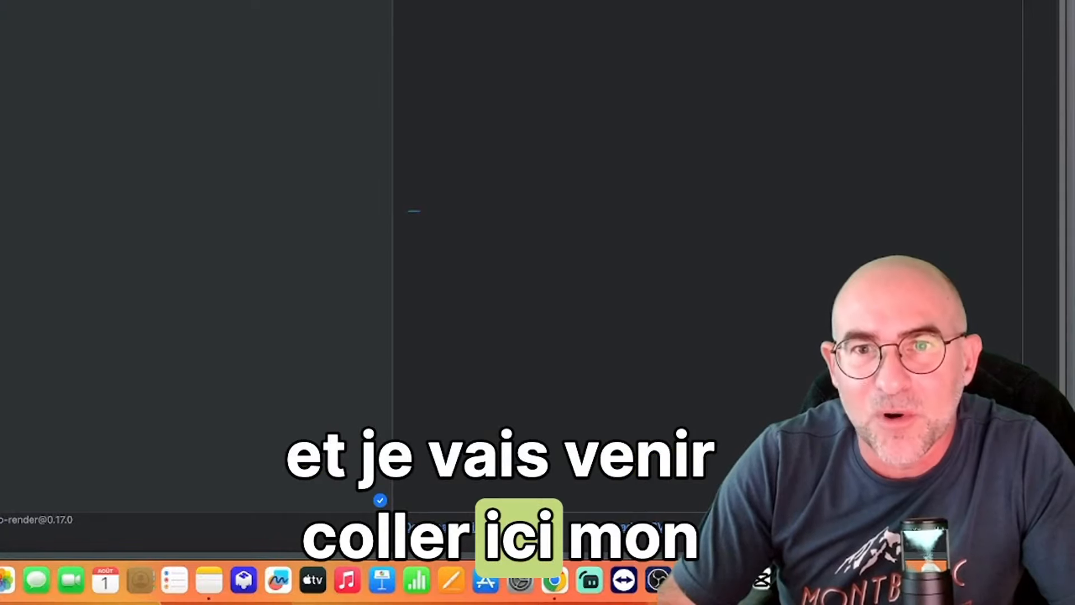
key("super+v")
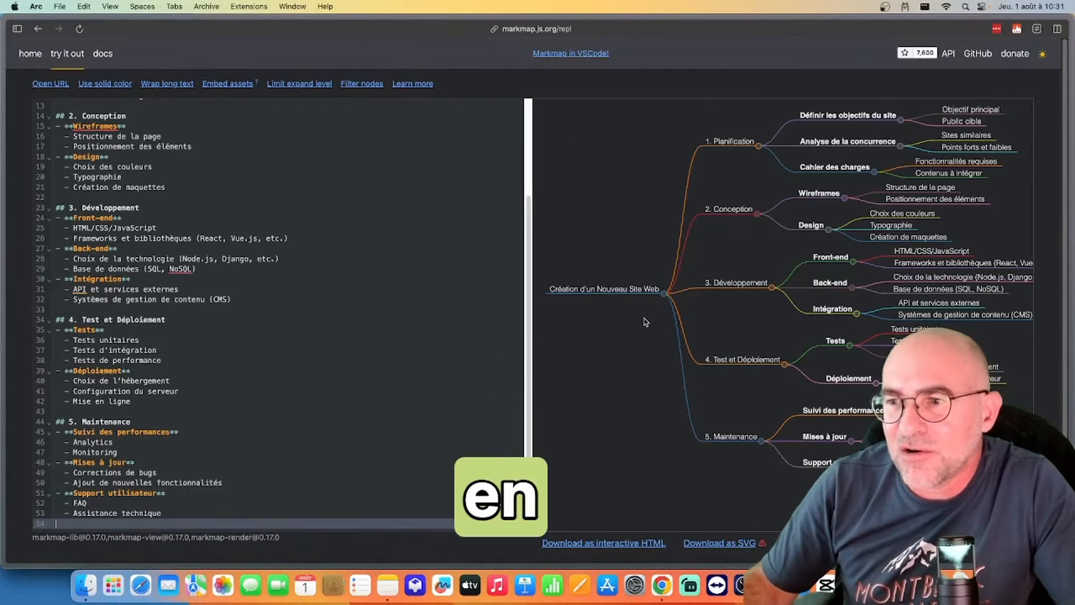
Examine the mind map rendered for "Création d'un Nouveau Site Web" and fit it to the preview area.
scroll(694, 379, "down", 1)
scroll(694, 379, "up", 1)
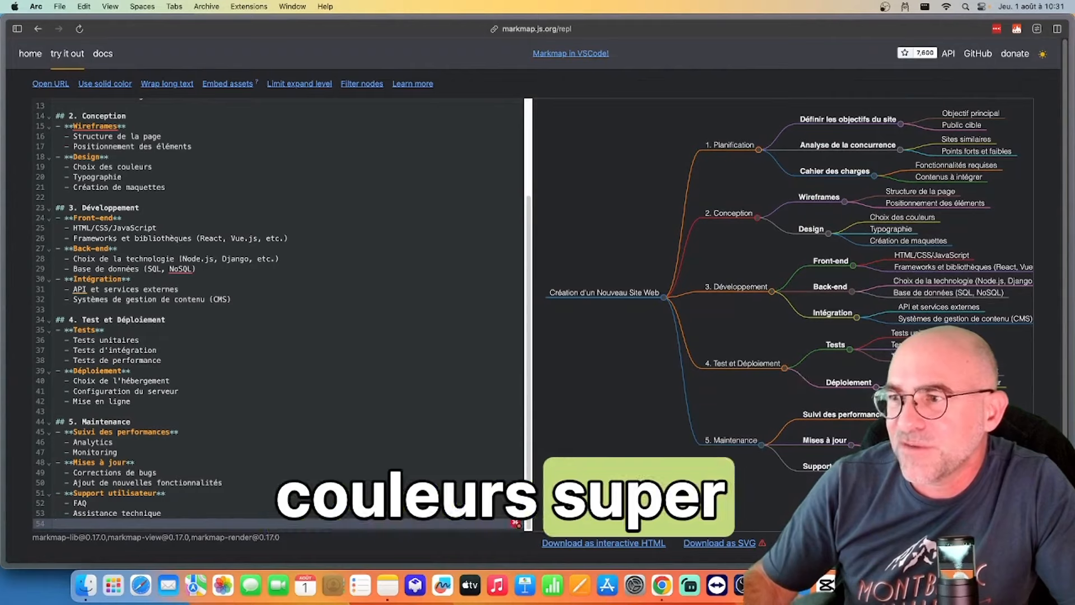
scroll(693, 379, "up", 1)
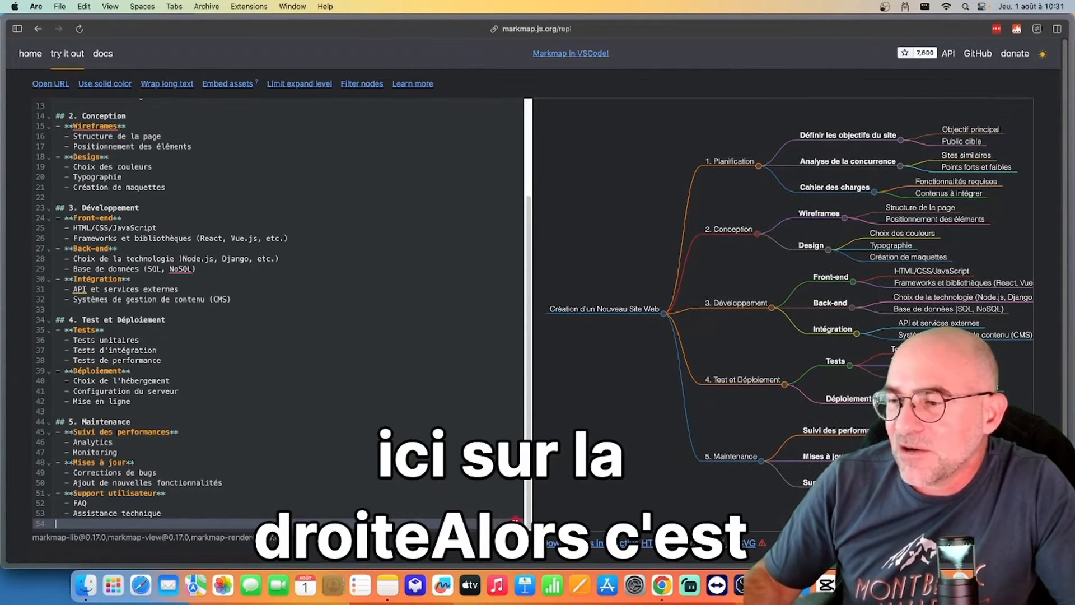
scroll(780, 317, "up", 2)
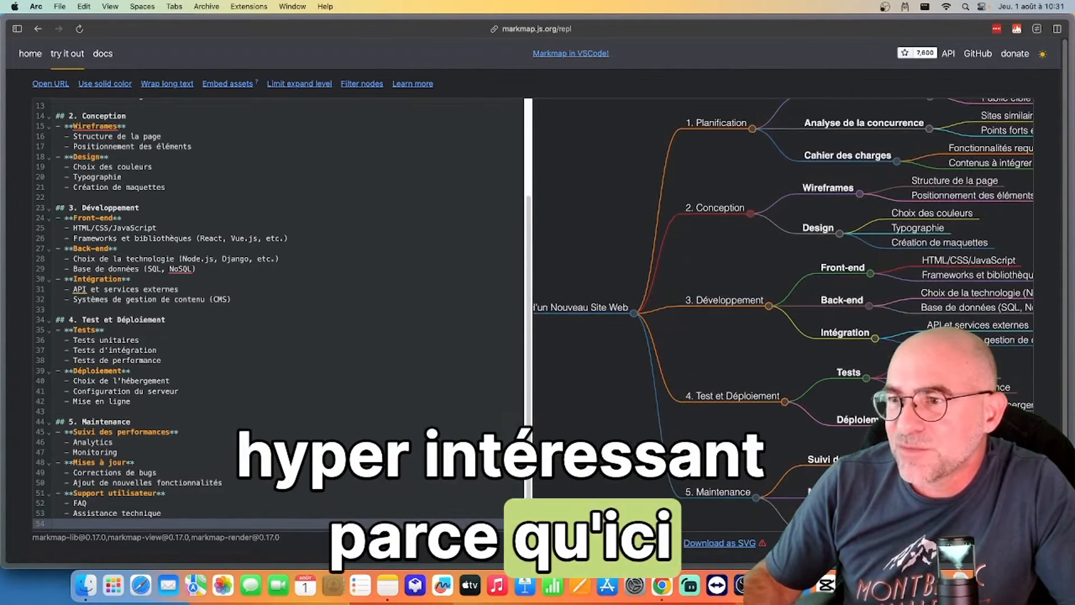
left_click(990, 515)
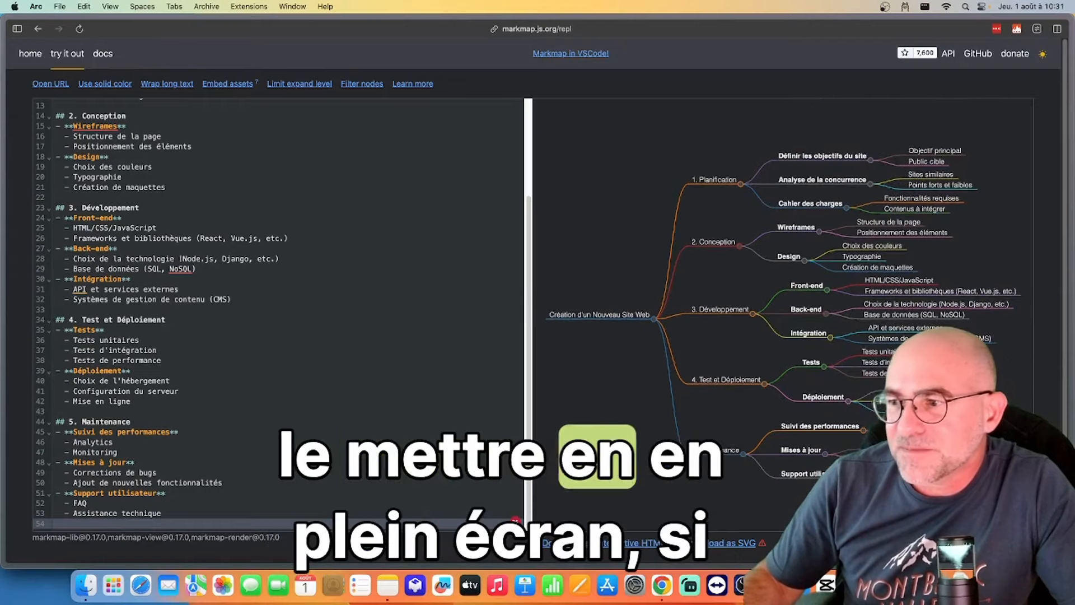
left_click(941, 515)
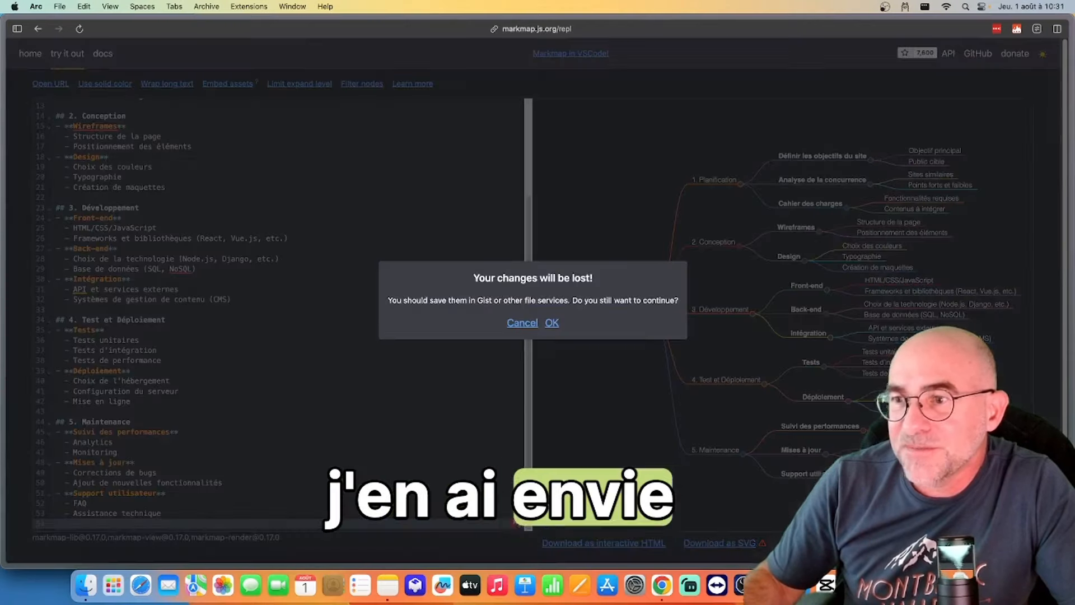
left_click(551, 323)
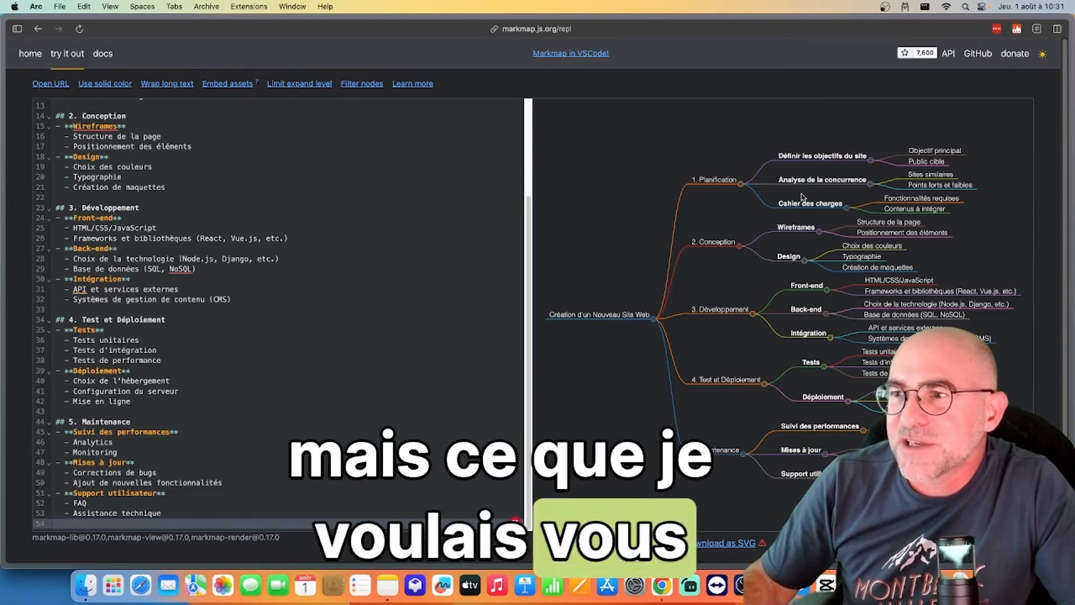
Collapse the three sub-branches under Planification and the Wireframes and Design sub-branches under Conception in the mind map.
left_click(872, 160)
left_click(869, 184)
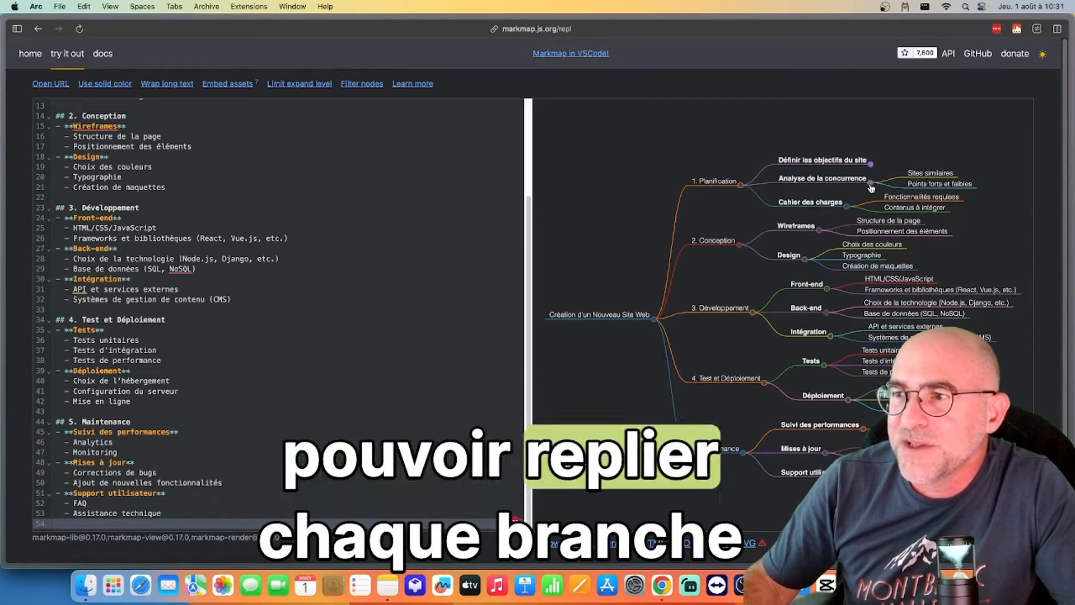
left_click(847, 204)
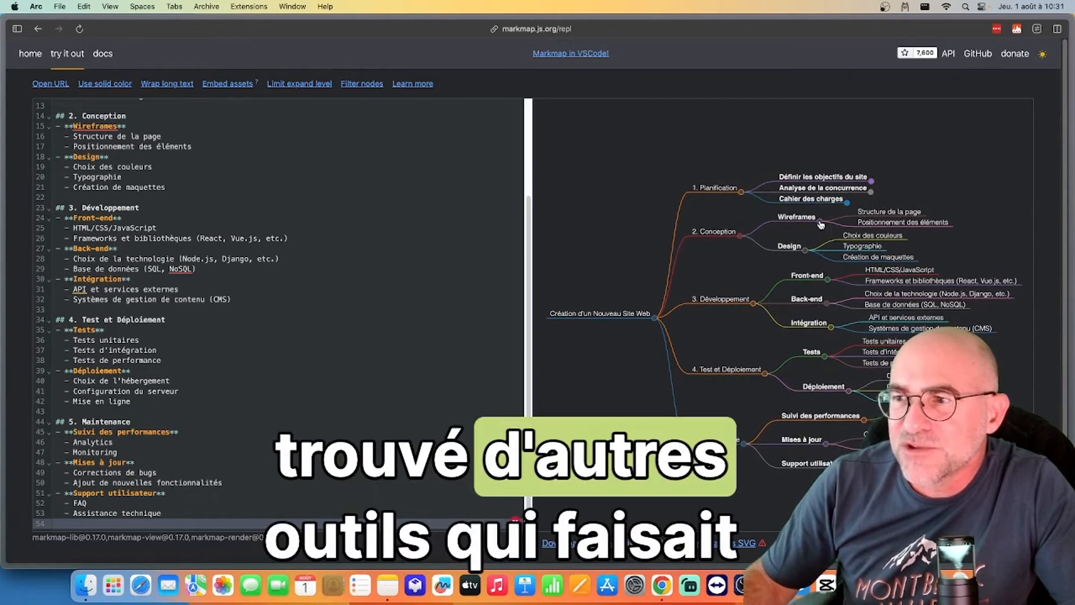
left_click(821, 223)
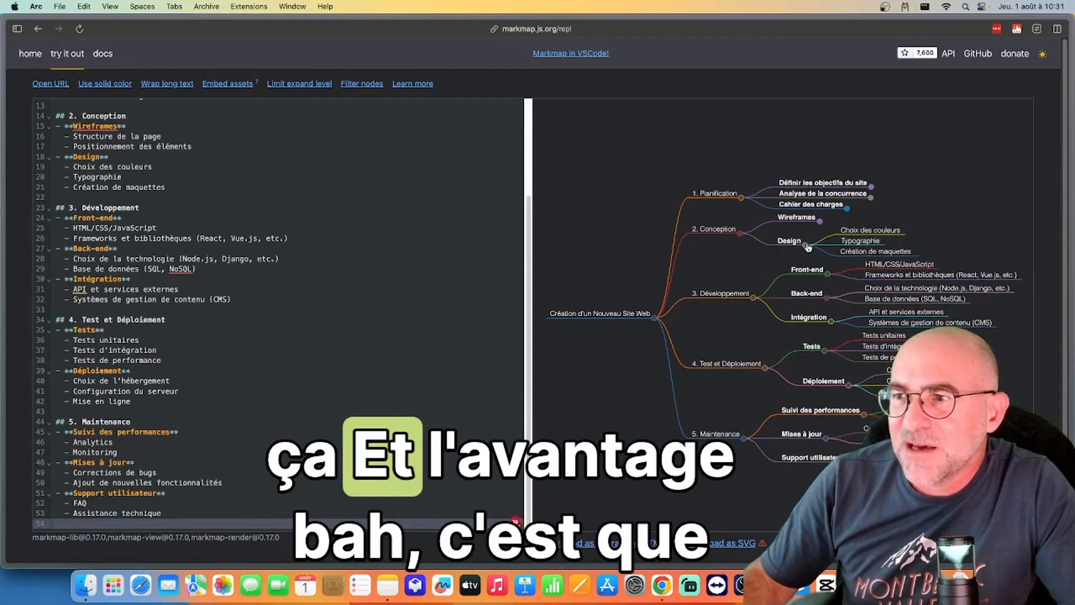
left_click(807, 246)
Collapse the five main sections of the mind map: Planification, Conception, Développement, Test et Déploiement, and Maintenance.
left_click(744, 213)
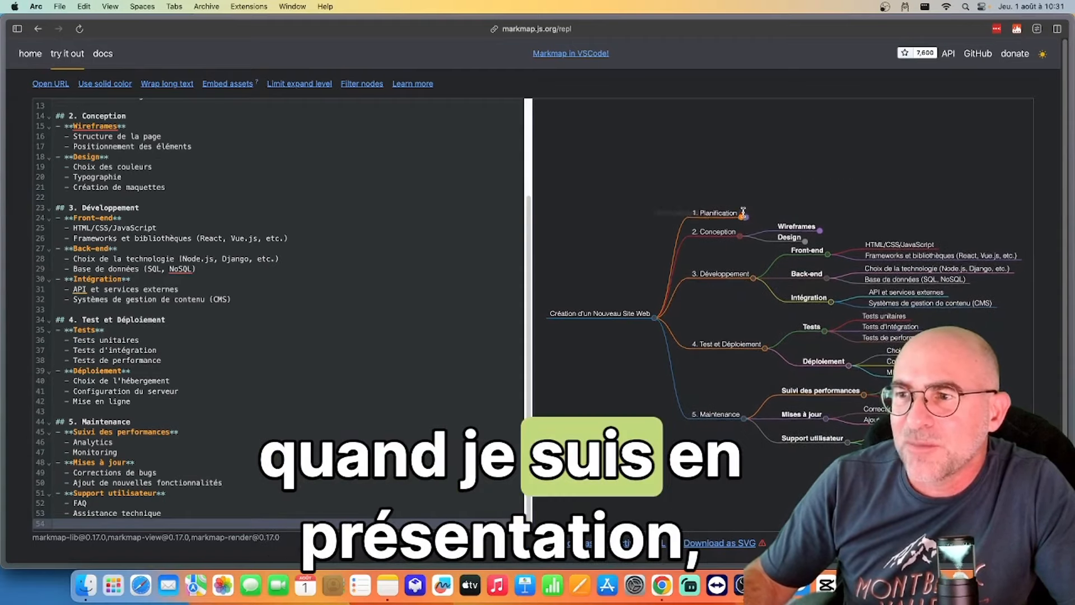
left_click(742, 236)
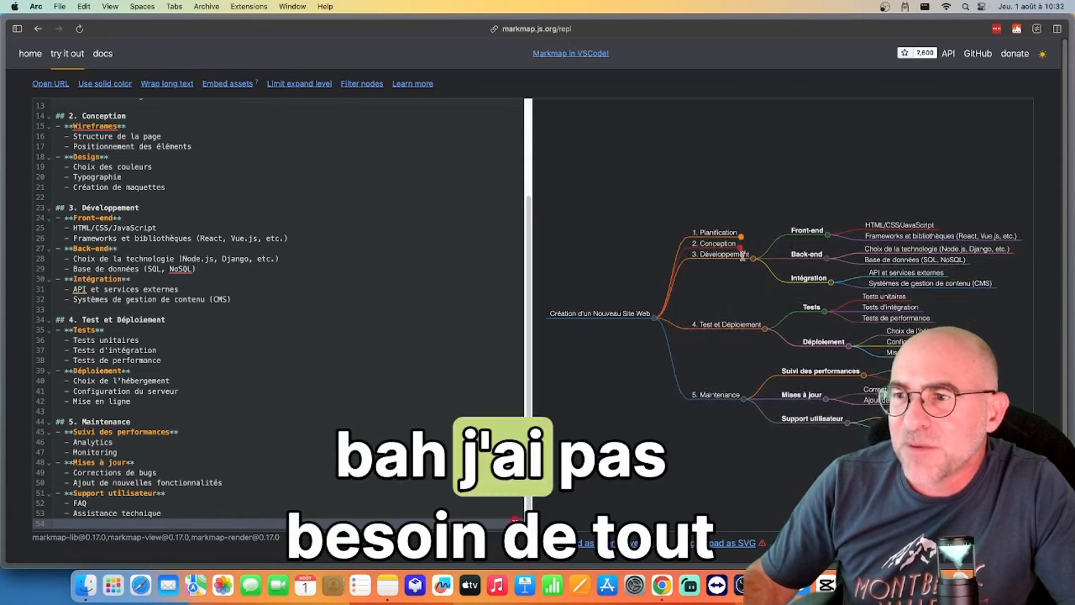
left_click(754, 261)
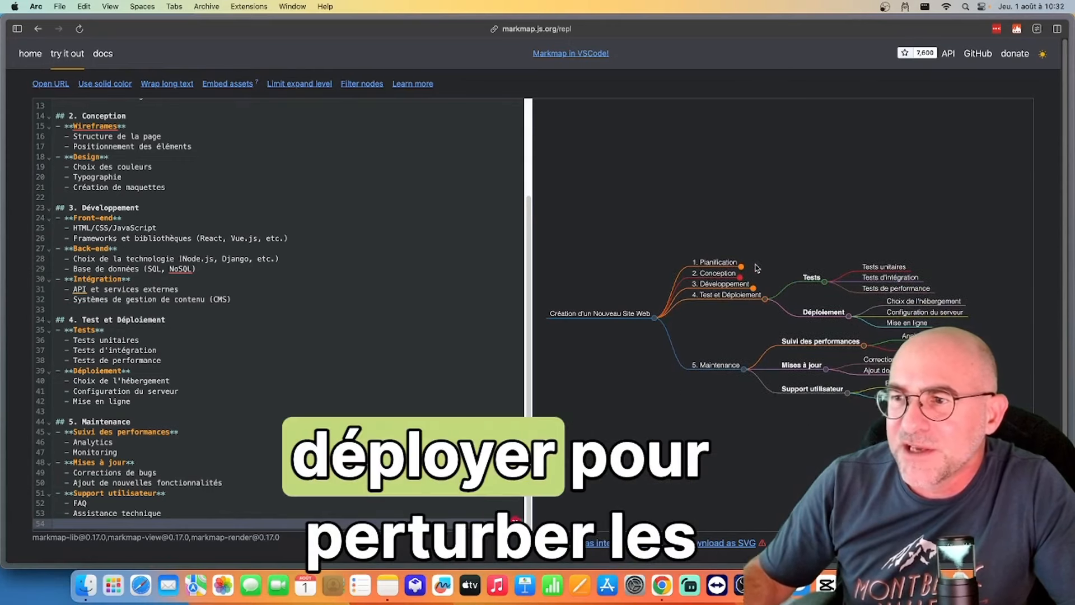
left_click(765, 302)
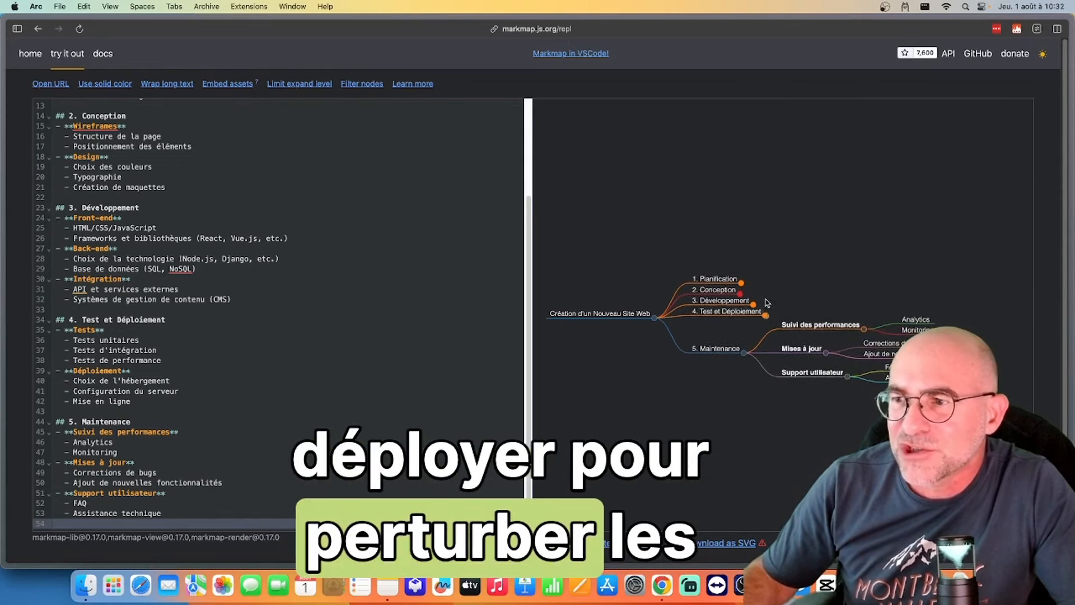
left_click(745, 353)
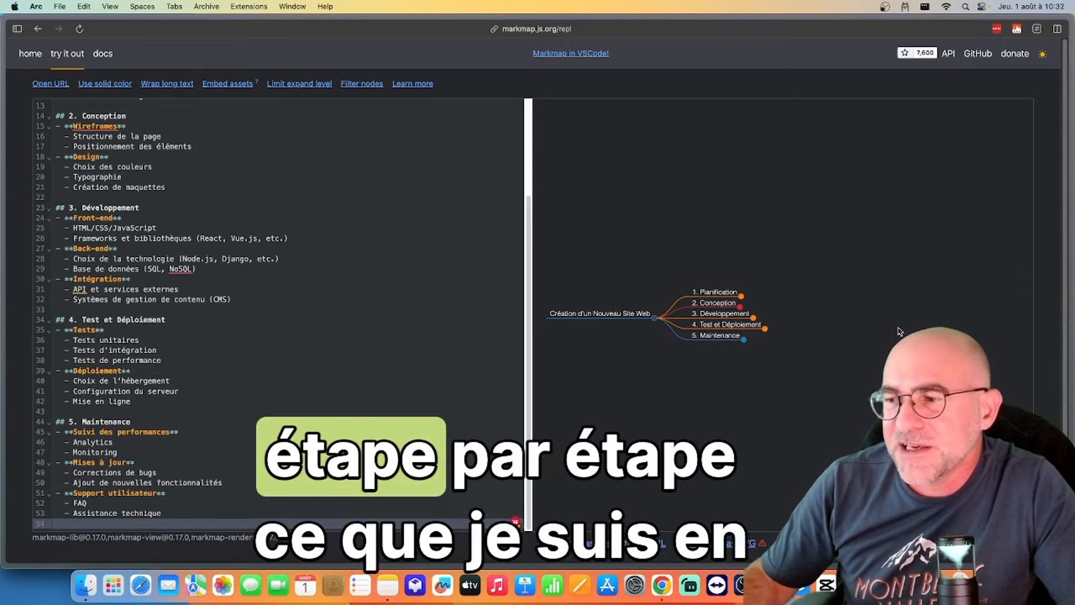
Enlarge the collapsed map and expand Planification and its "Définir les objectifs du site" sub-branch.
scroll(782, 314, "up", 2)
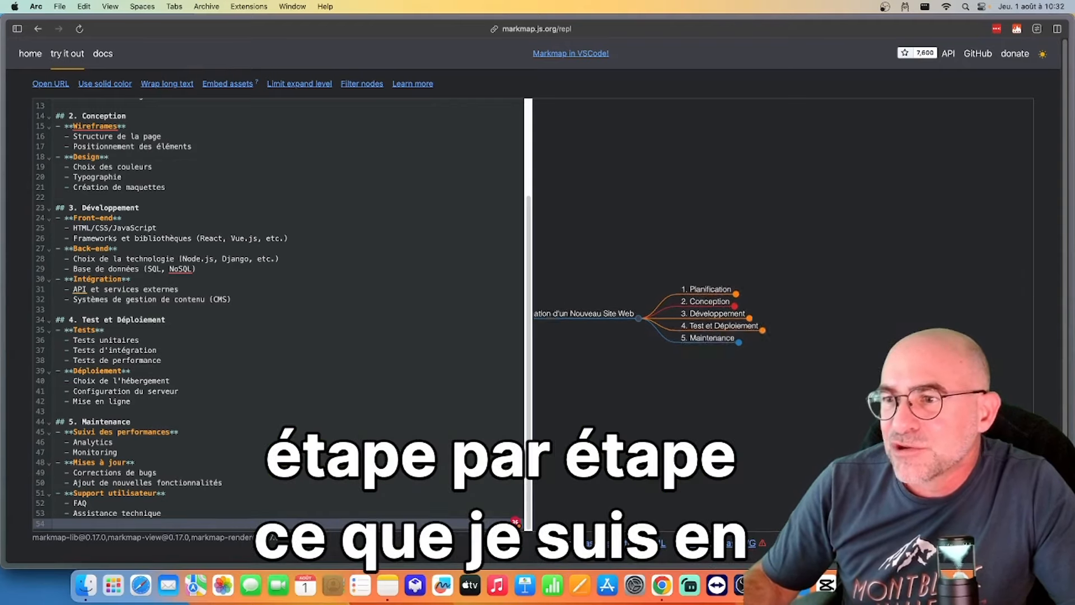
scroll(780, 314, "up", 2)
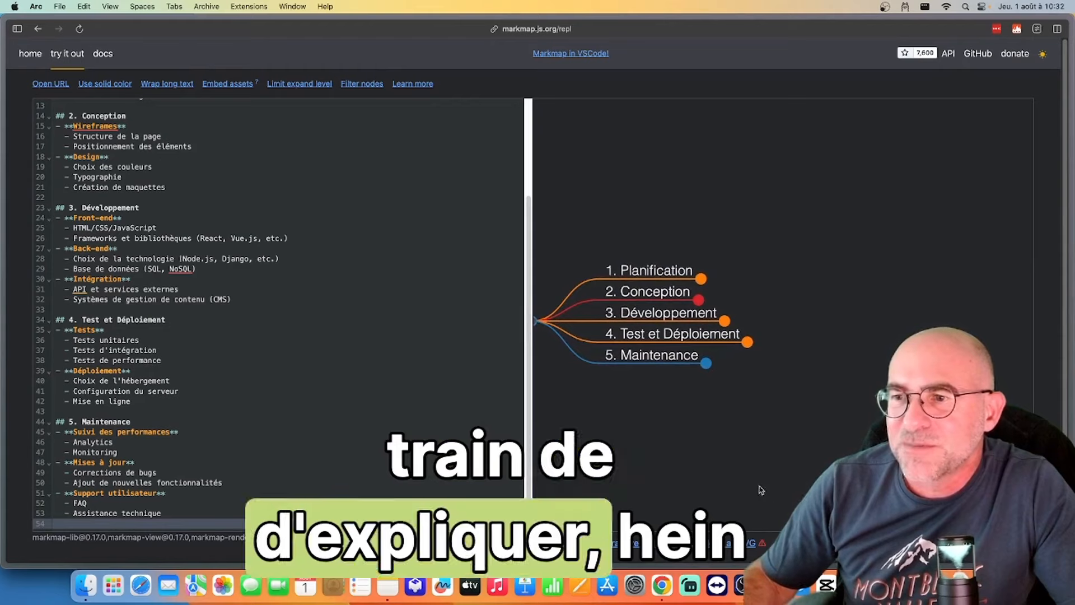
mouse_move(730, 464)
left_mouse_down()
mouse_move(866, 469)
mouse_move(737, 455)
left_mouse_up()
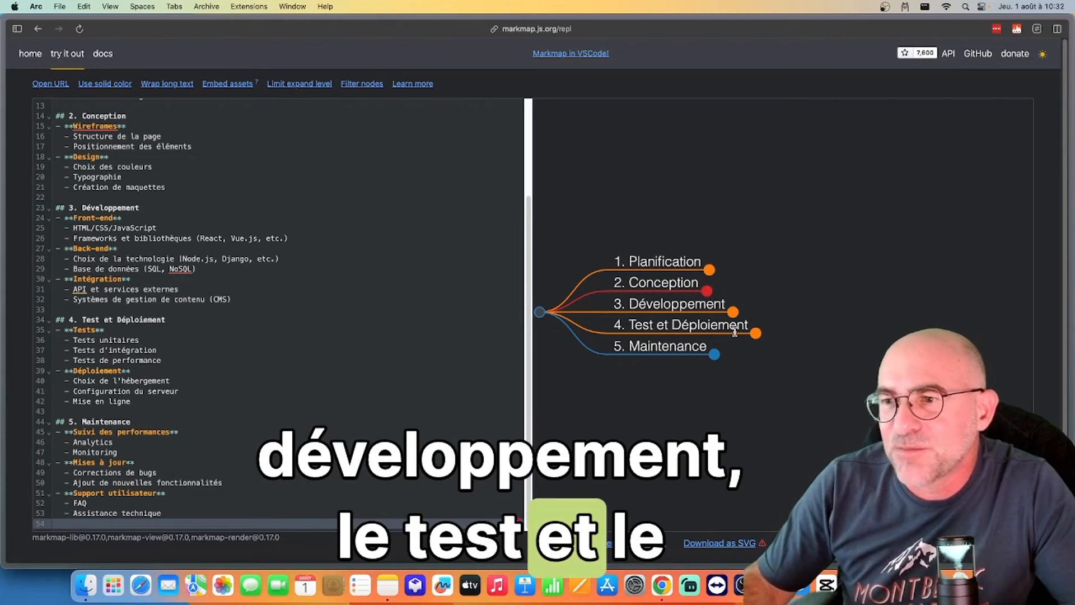
left_click(710, 269)
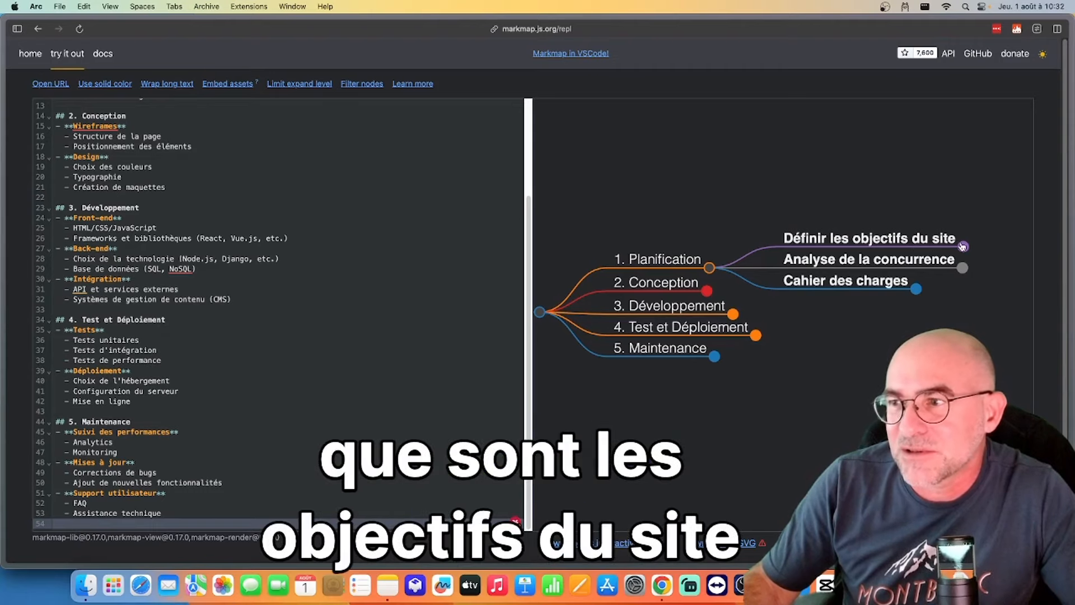
left_click(963, 246)
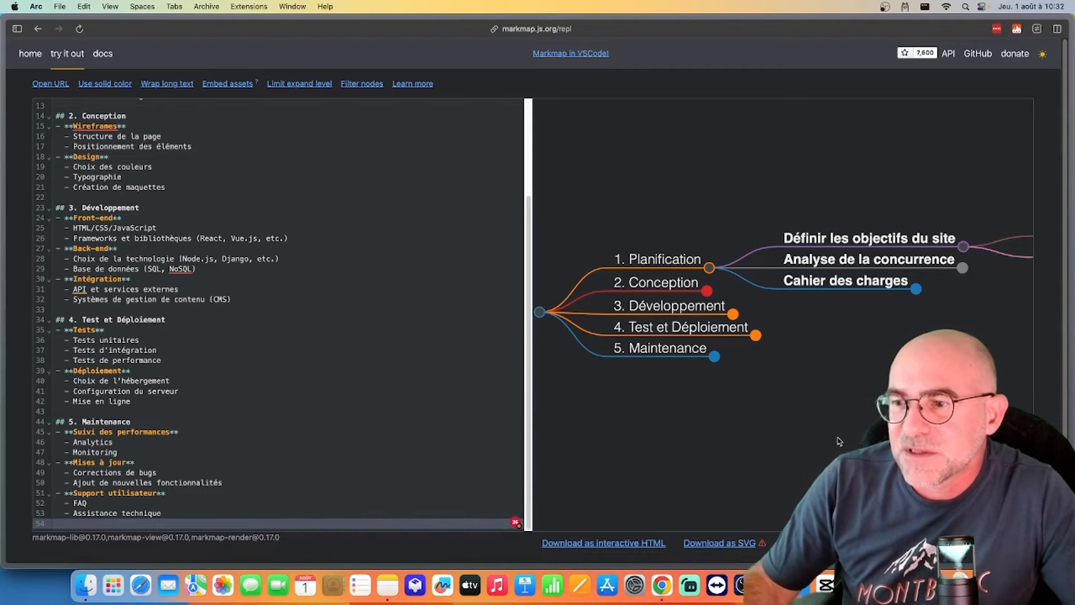
Expand the "Analyse de la concurrence" and "Cahier des charges" sub-branches under Planification.
left_click_drag(838, 456, 657, 462)
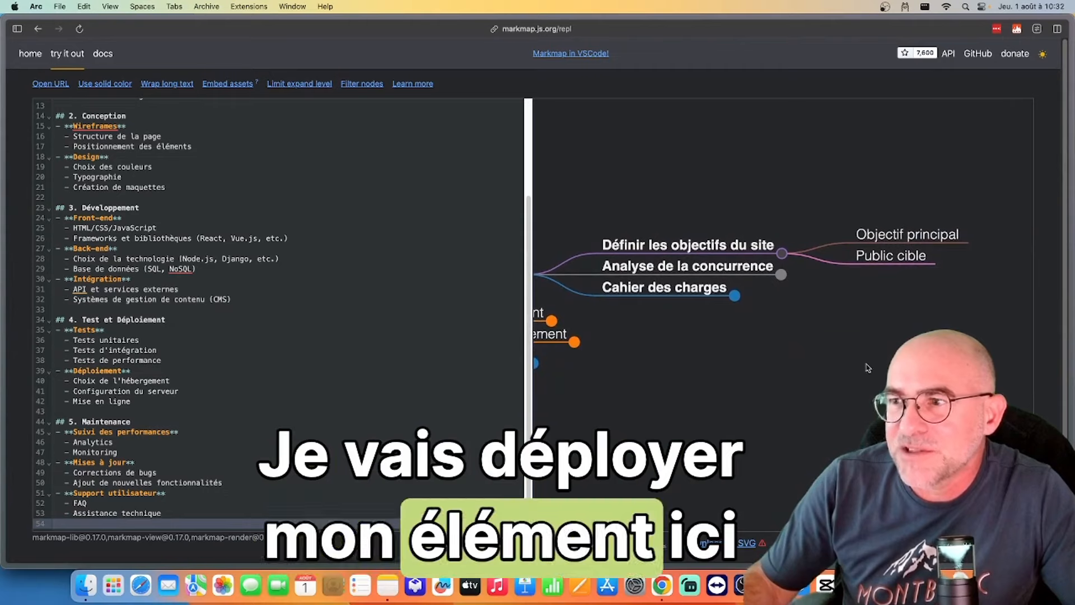
left_click_drag(867, 366, 820, 304)
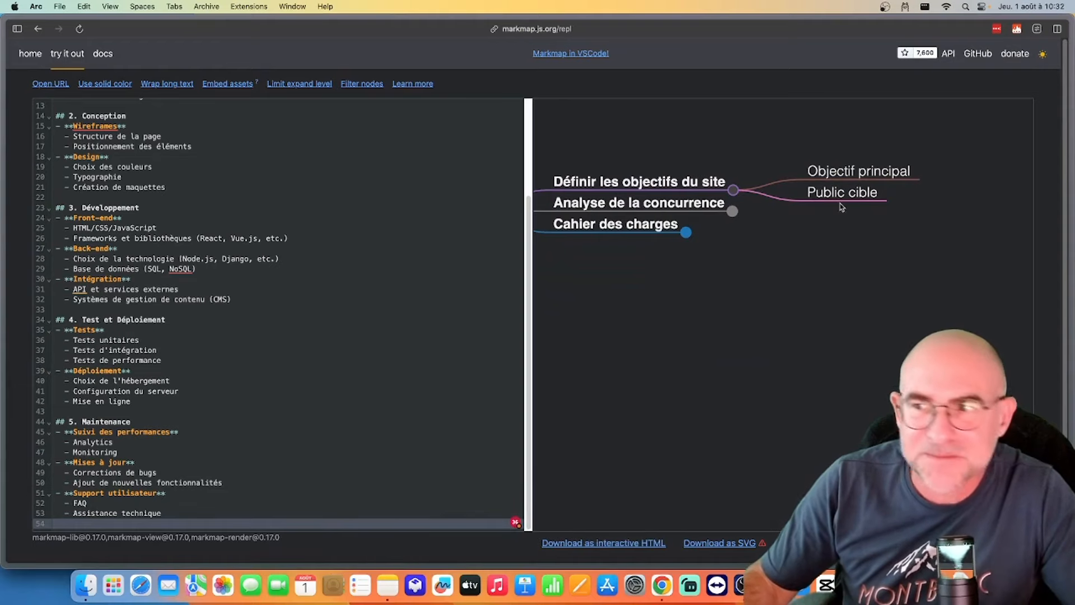
left_click(732, 211)
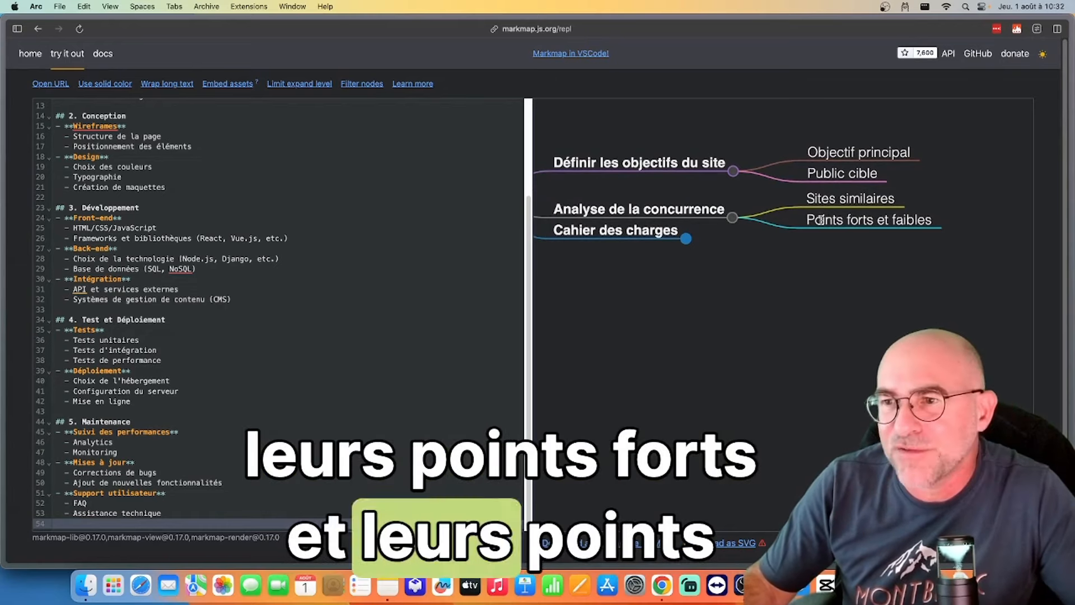
left_click(686, 239)
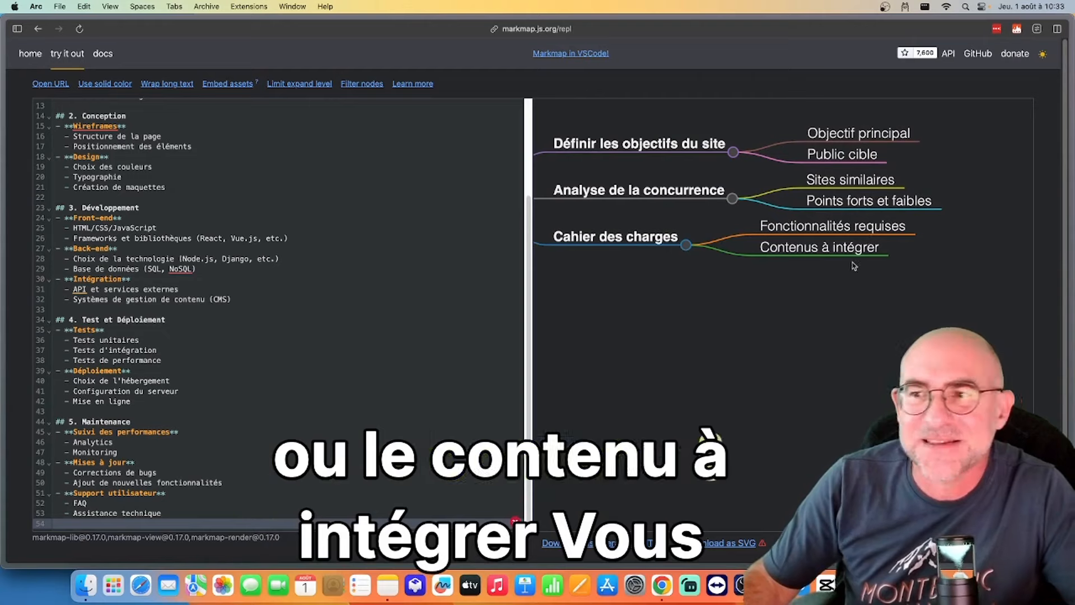
Download the mind map as interactive HTML and open the downloaded "Markmap essai.html" file in Chrome.
scroll(854, 266, "down", 2)
scroll(854, 266, "up", 4)
scroll(854, 266, "down", 1)
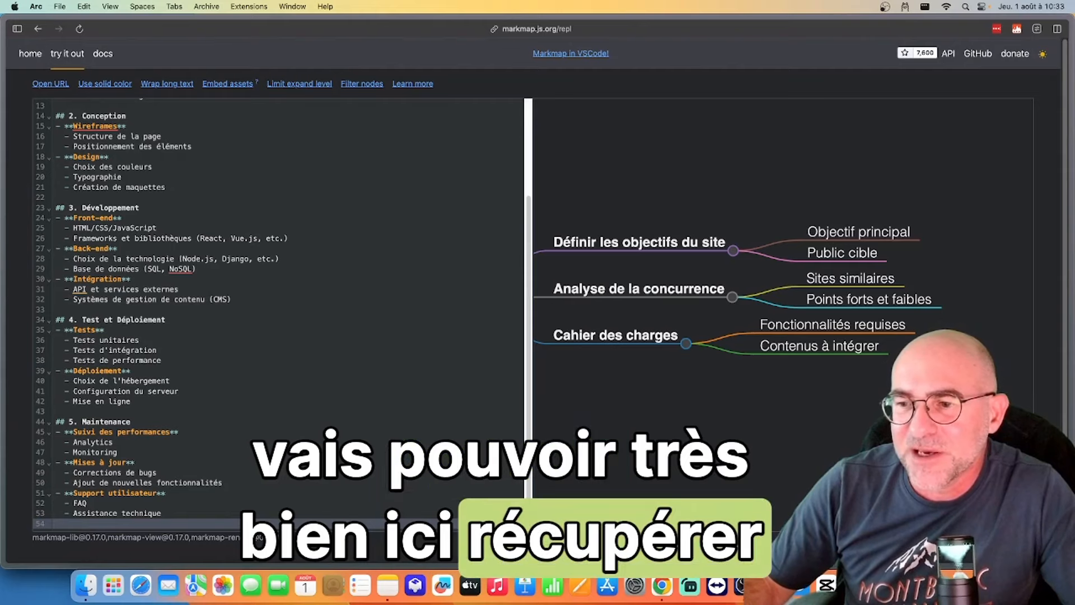
left_click(618, 544)
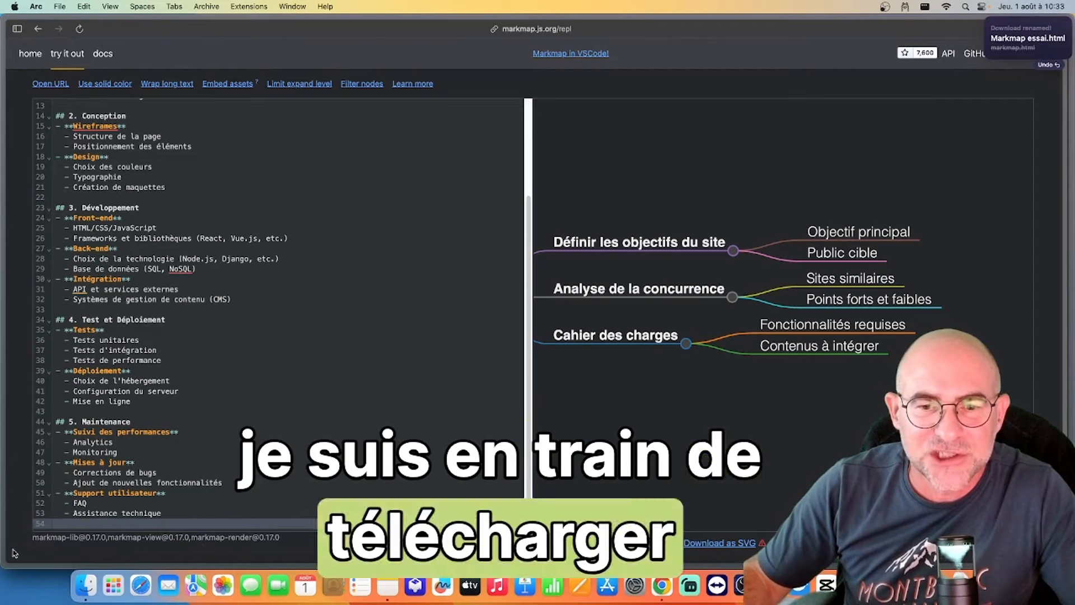
left_click(18, 550)
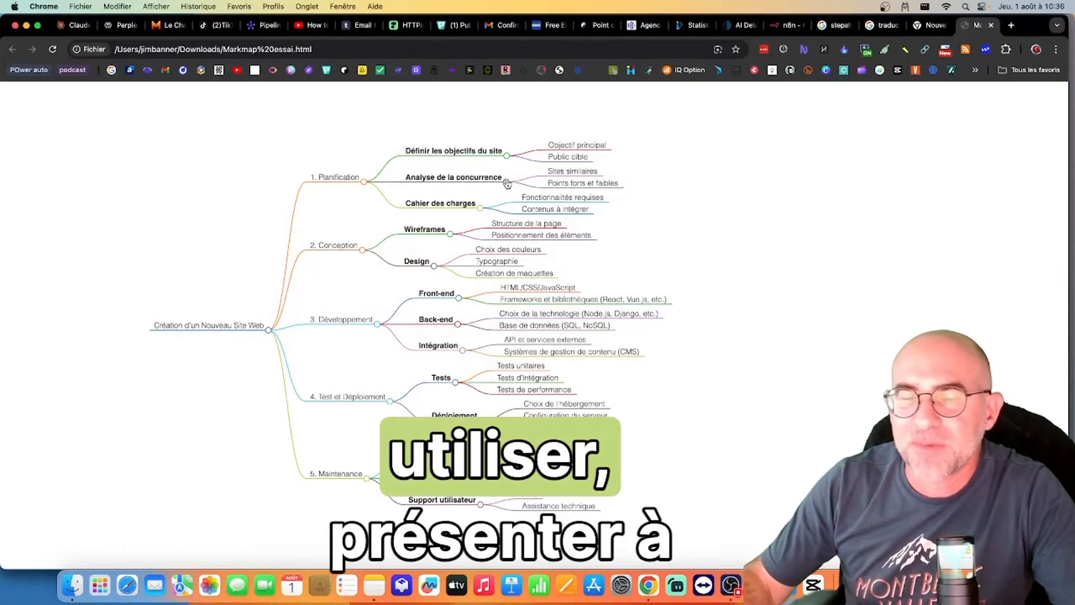
Collapse the three Planification sub-branches and Wireframes in the HTML map, and re-expand "Cahier des charges" and "Analyse de la concurrence".
left_click(507, 156)
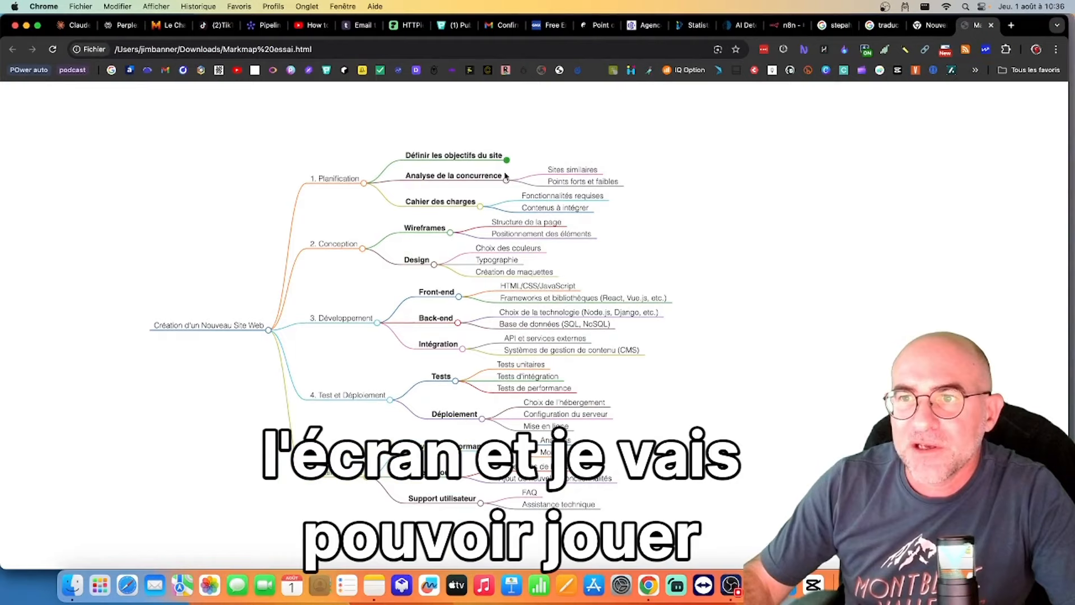
left_click(506, 181)
left_click(480, 206)
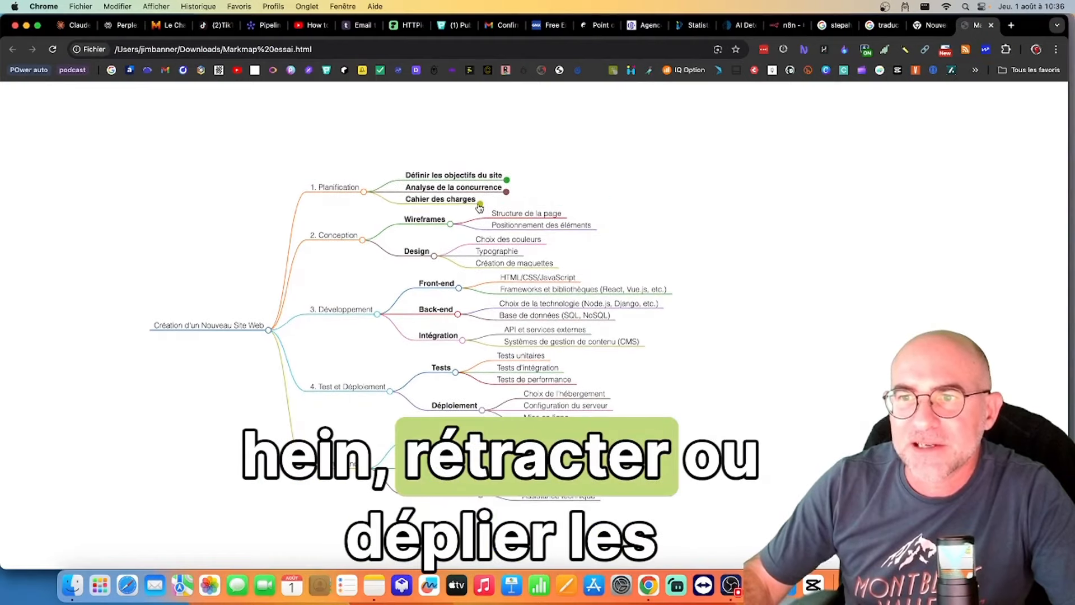
left_click(450, 225)
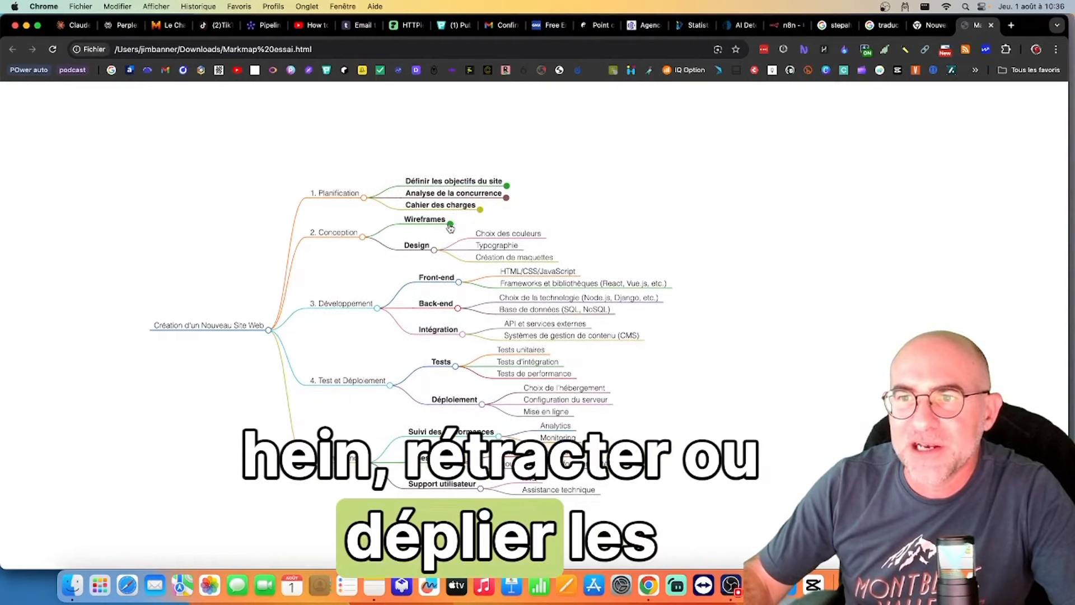
left_click(480, 212)
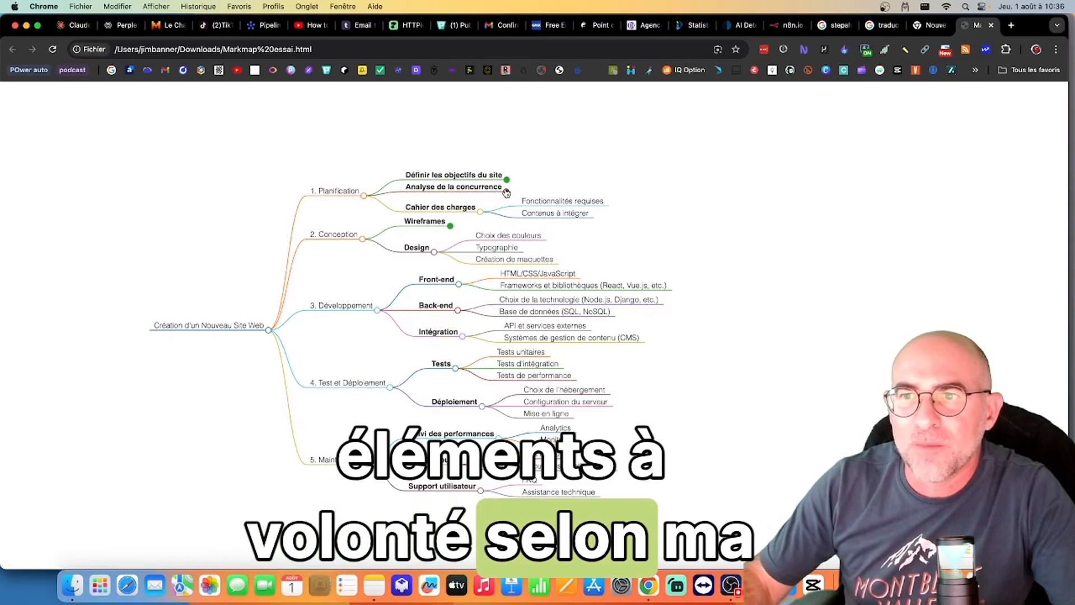
left_click(506, 193)
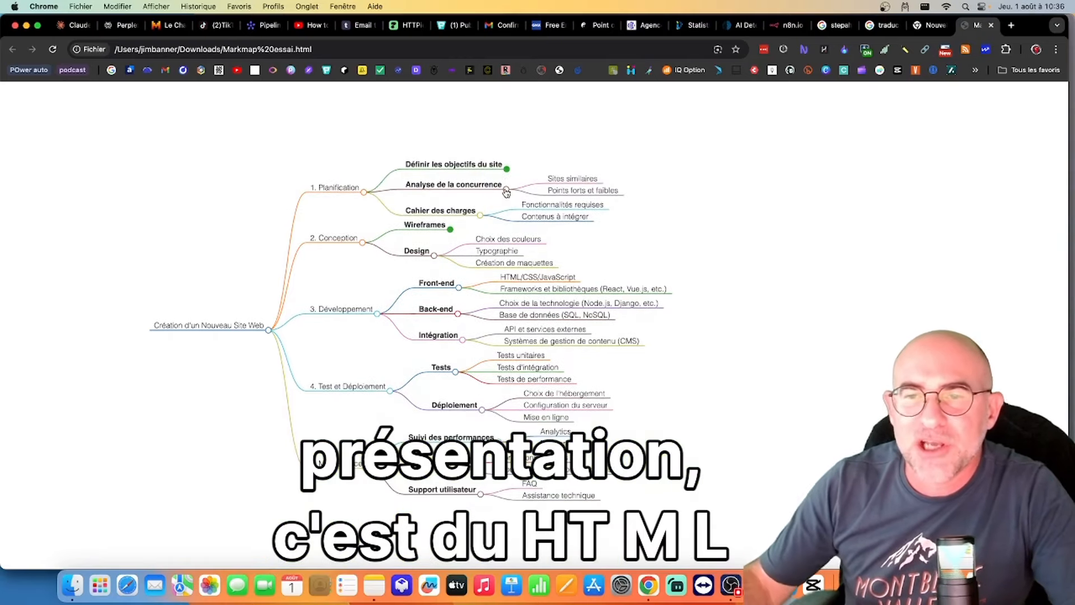